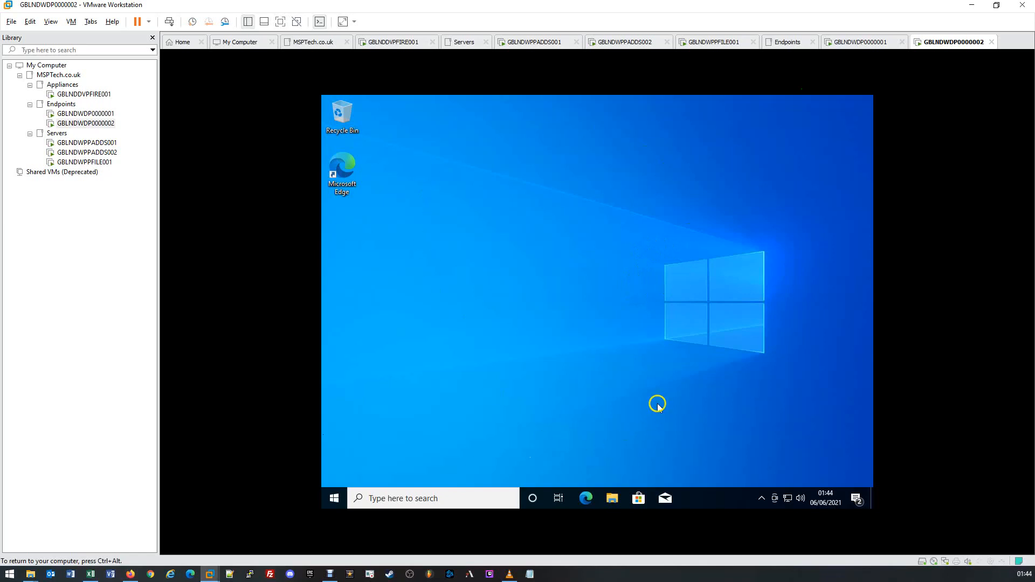
Step: Open the Computer Name/Domain Changes dialog by way of This PC's properties and the advanced rename settings
click(612, 501)
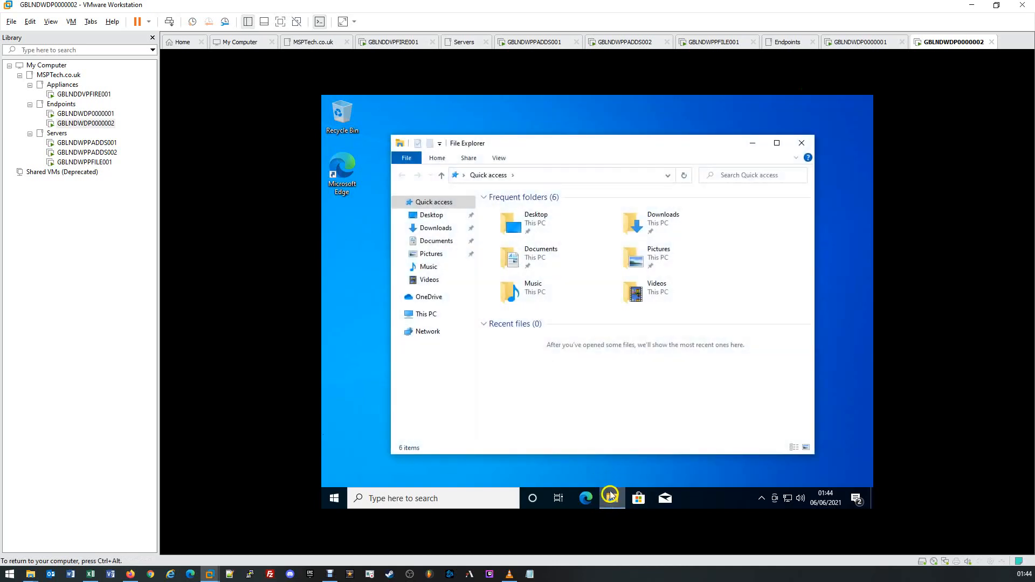
right_click(431, 321)
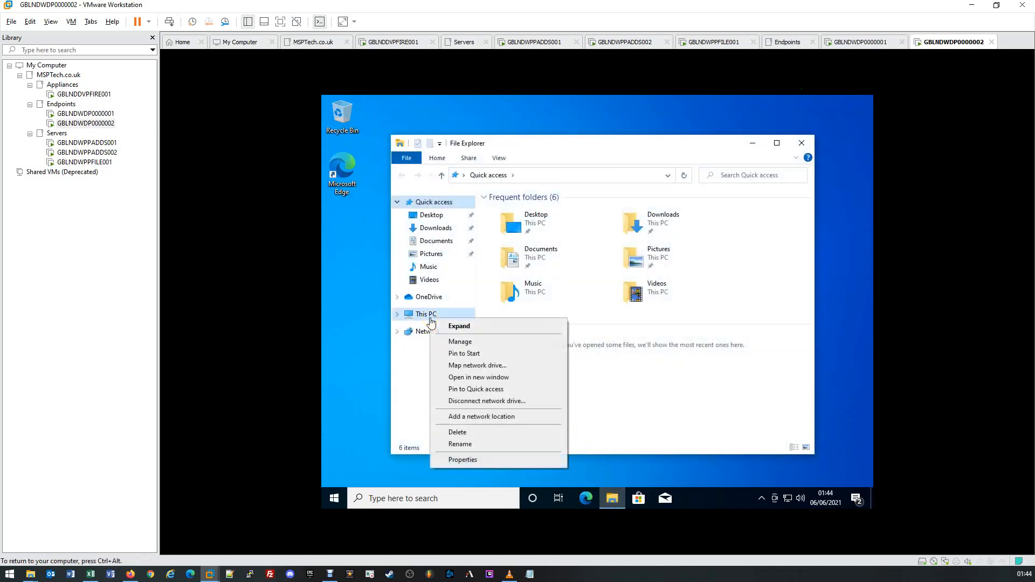
click(464, 461)
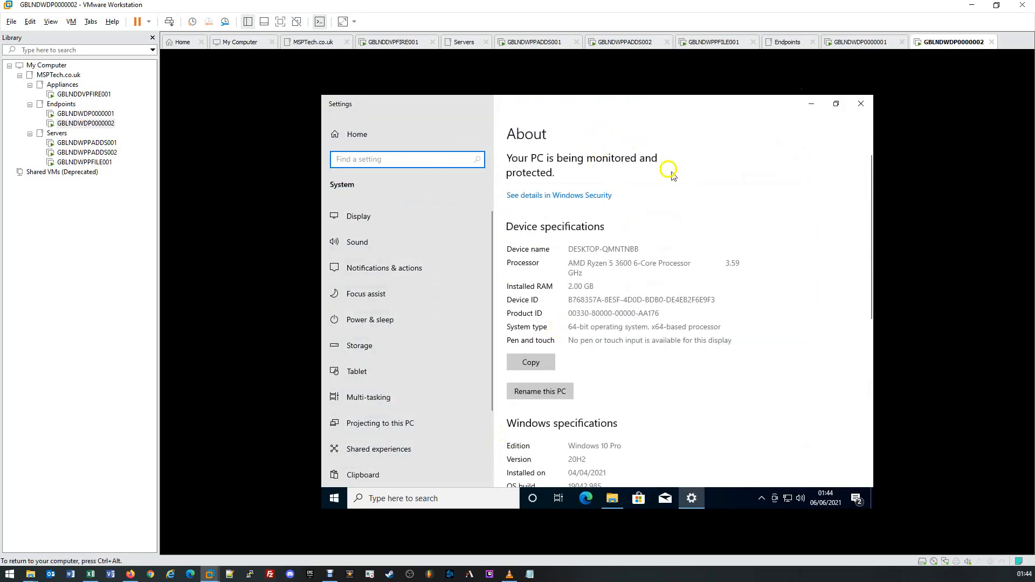
scroll(692, 300, down, 10)
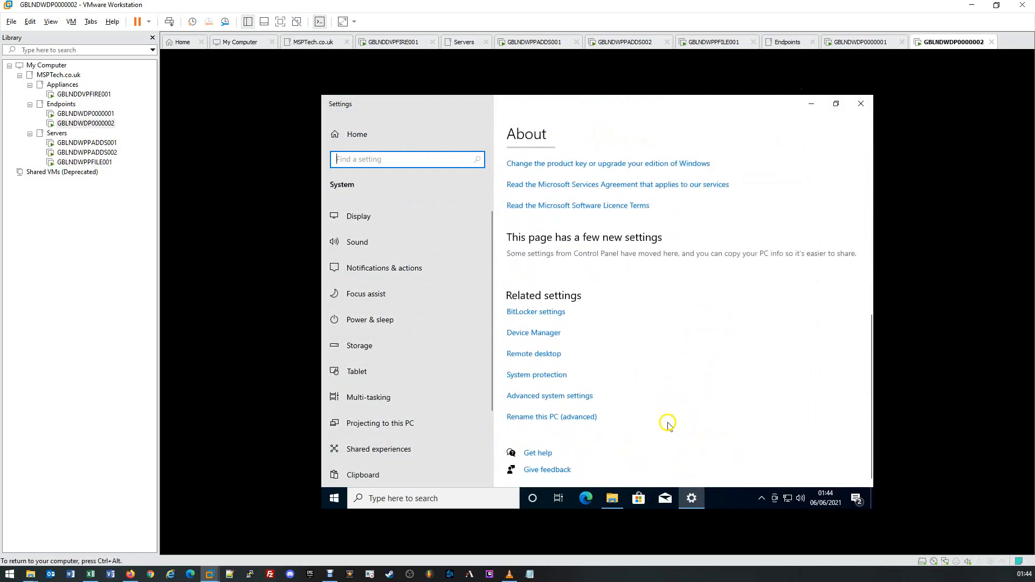
click(576, 422)
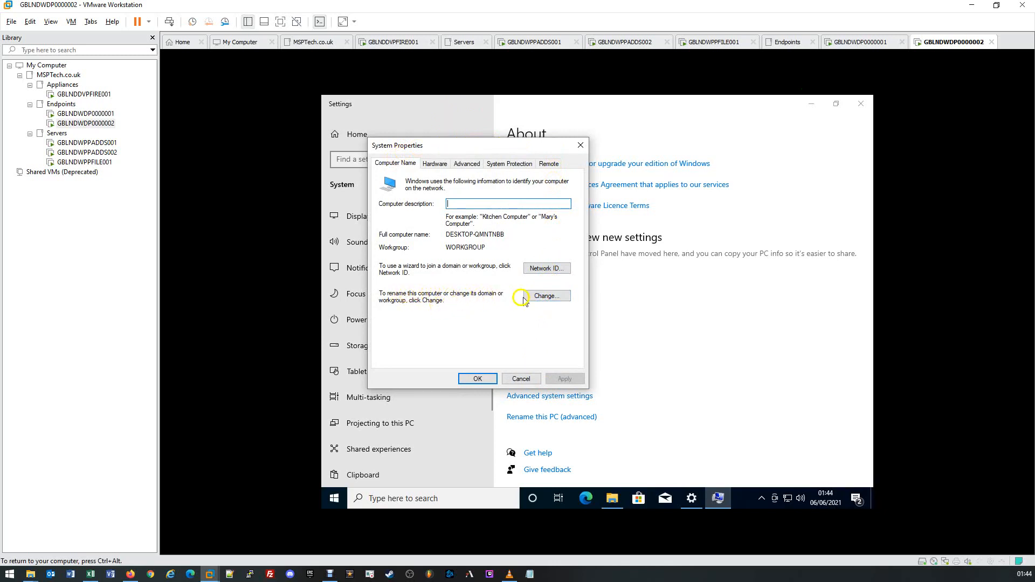
click(541, 298)
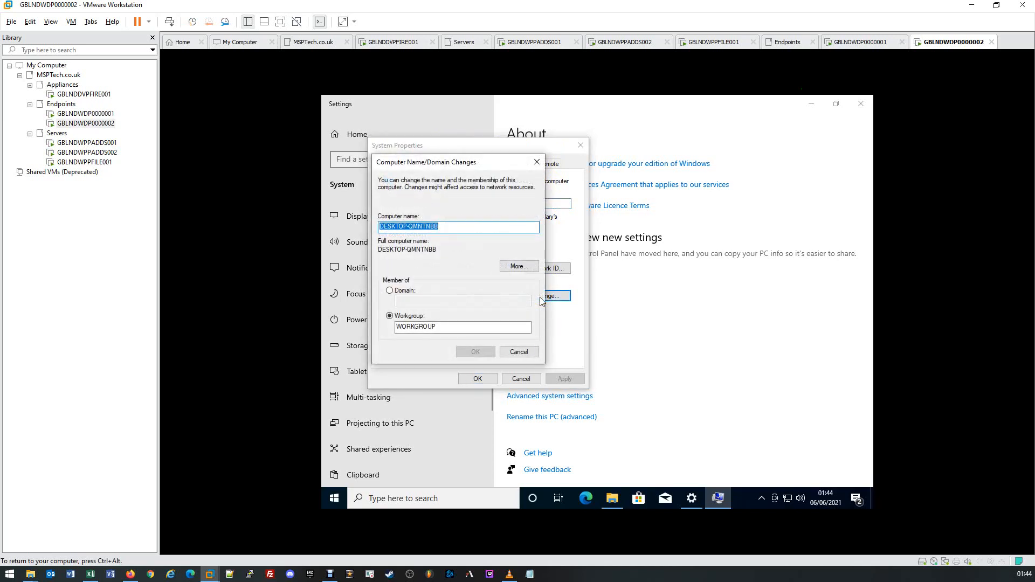
Step: Replace the computer name with GBLNDWDP000002
click(455, 227)
drag(455, 226, 319, 226)
click(439, 227)
drag(442, 227, 322, 221)
text(GB)
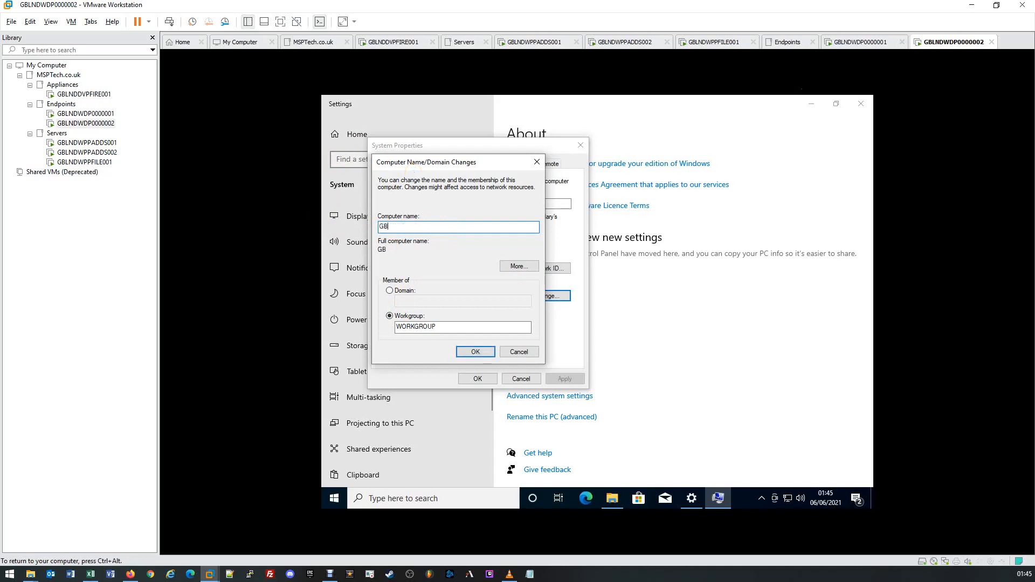
text(LNDWDP000002)
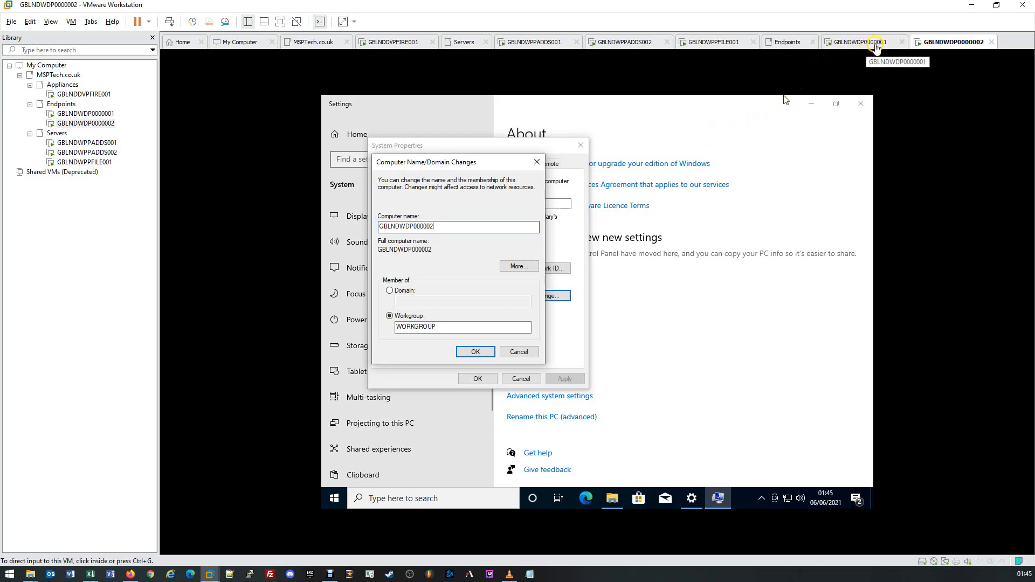
click(880, 49)
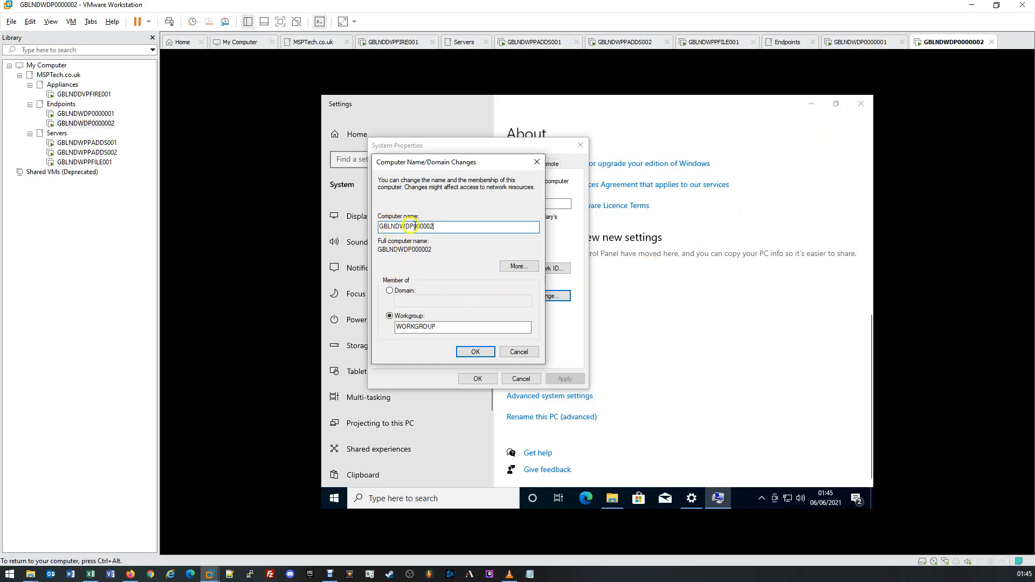
click(439, 227)
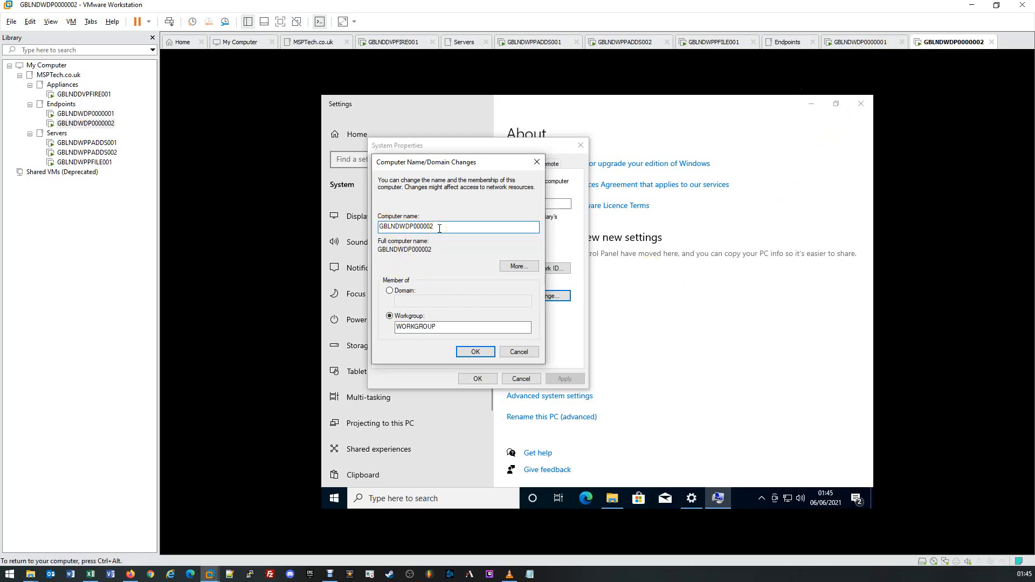
Step: Switch the computer's membership from workgroup to the domain AD.MSPTech.co.uk and submit the change
click(389, 291)
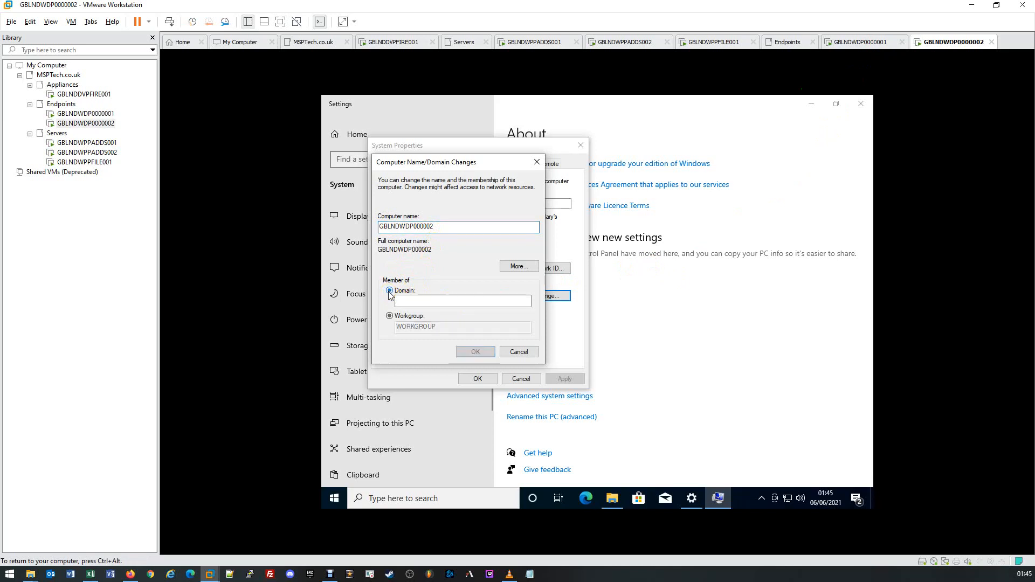
click(447, 302)
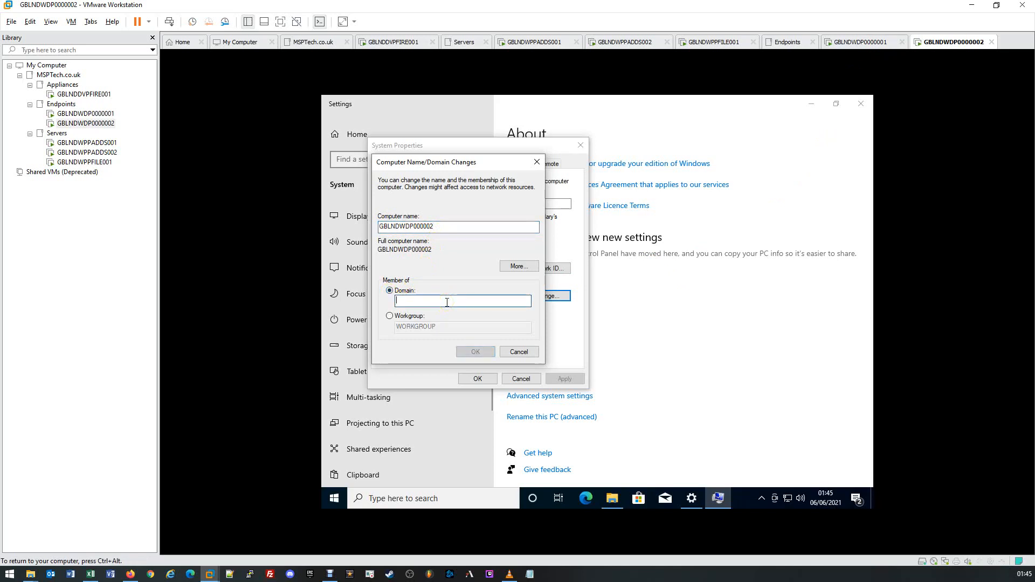
click(450, 302)
click(452, 298)
text(AD)
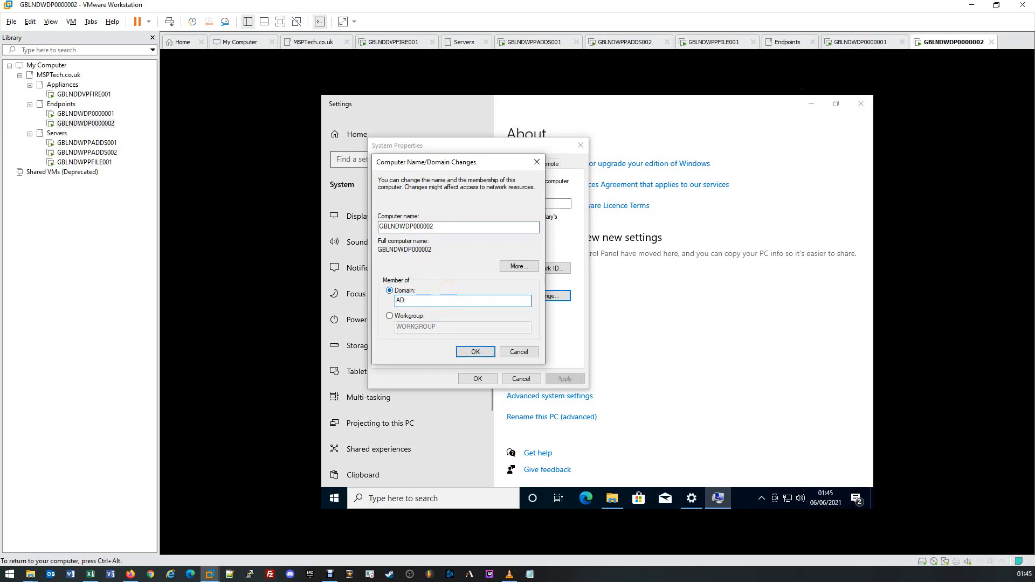
text(.MSPTech.co.uk)
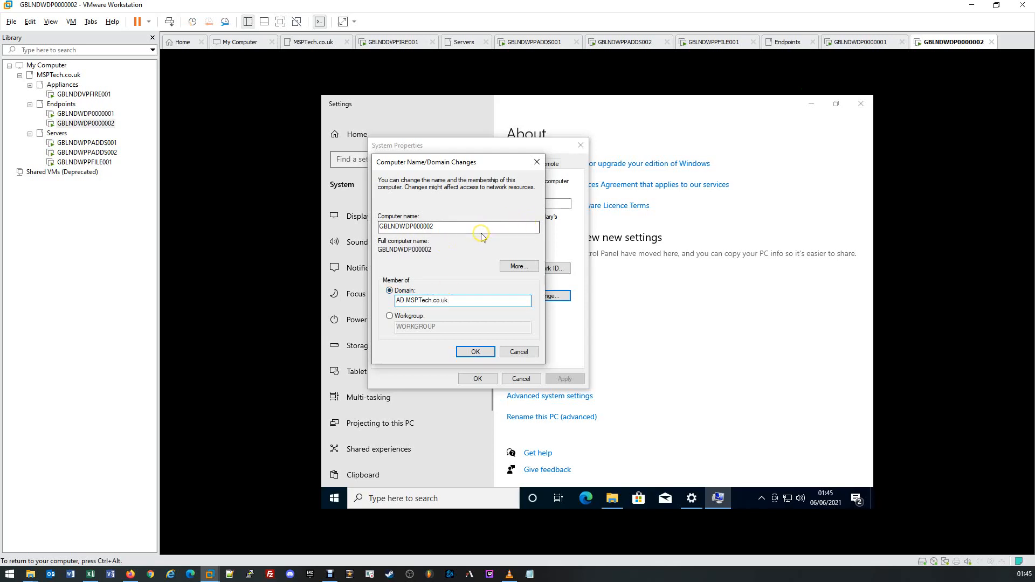
click(476, 351)
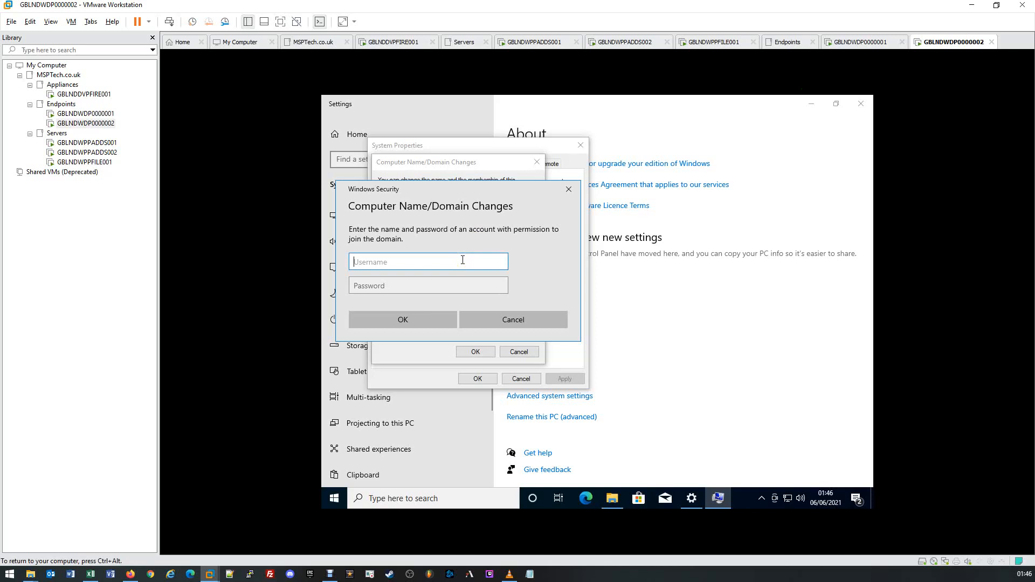
Step: Authorise the domain join with the Administrator account and its password, and dismiss the follow-up notices
text(Administrator)
key(Tab)
text(********)
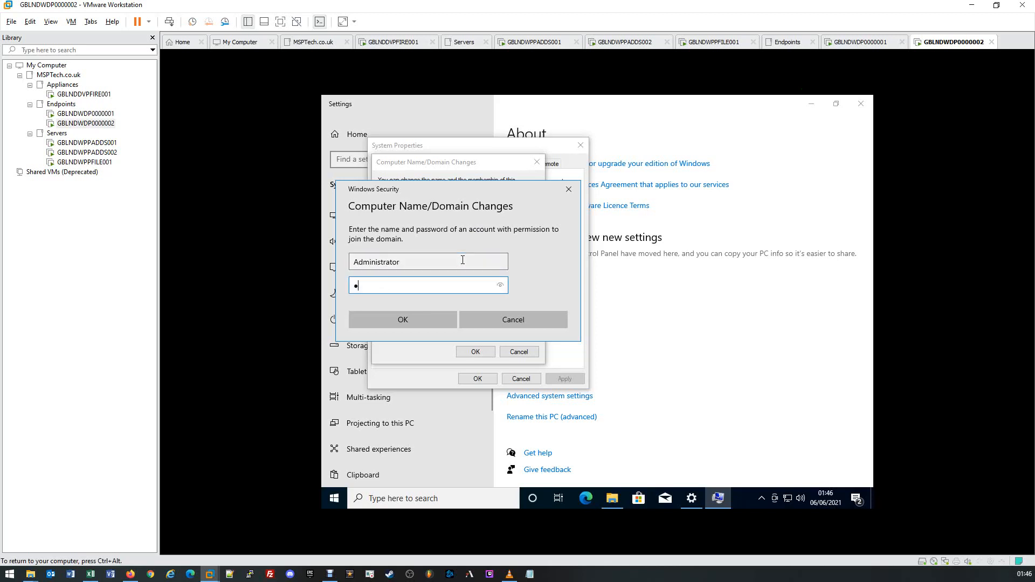
text(******)
click(456, 260)
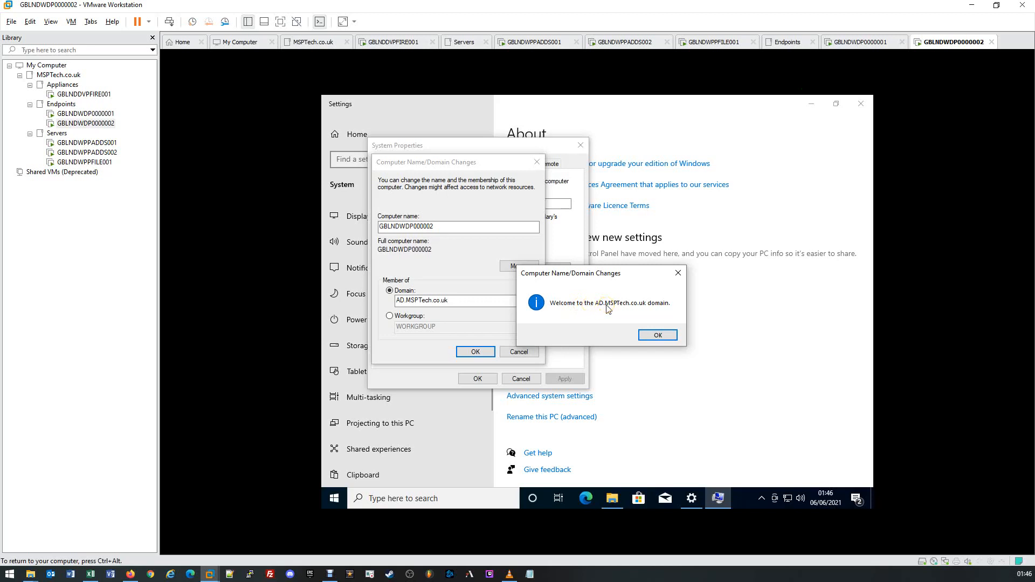
click(651, 335)
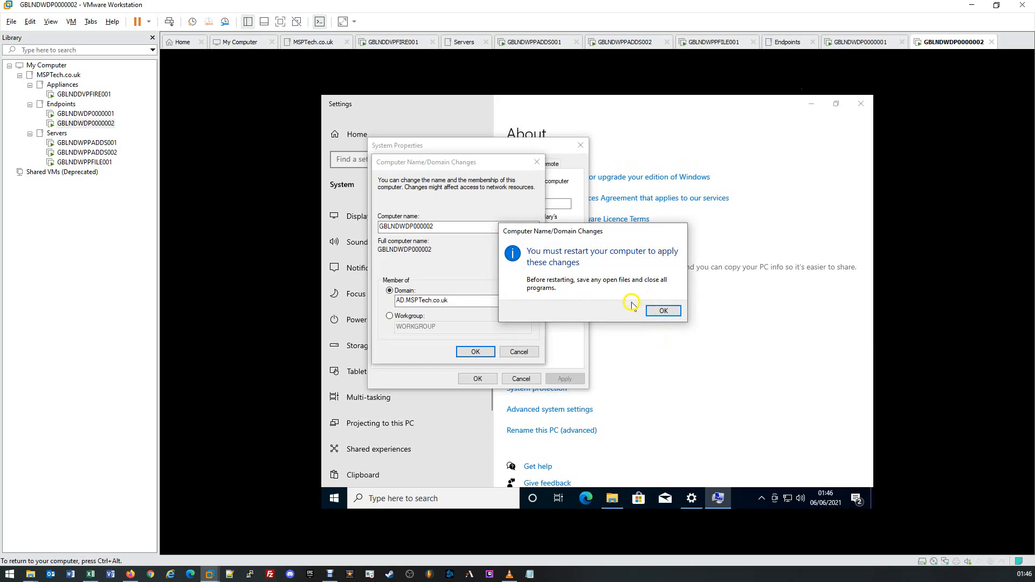
click(663, 311)
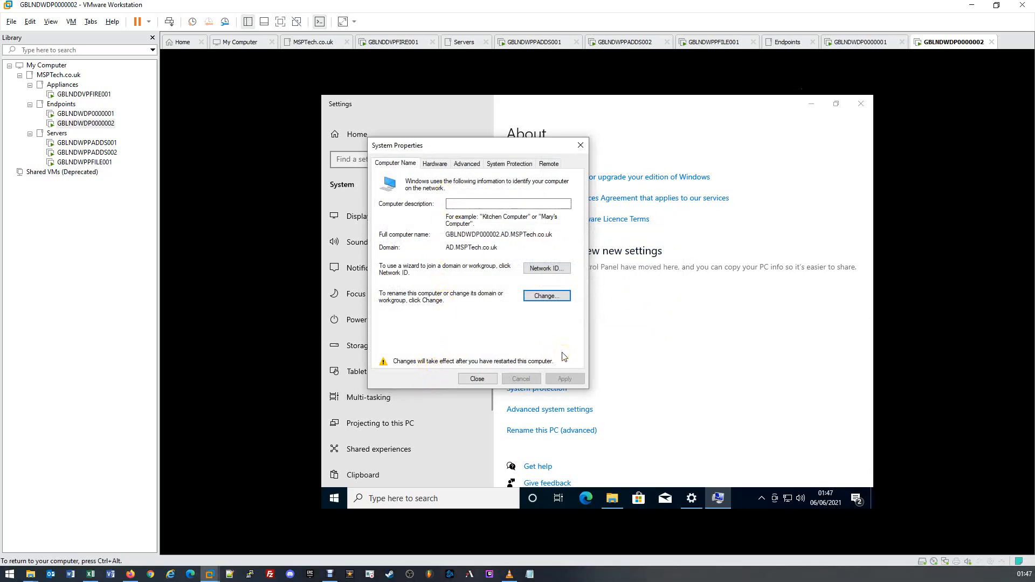
Step: Close System Properties and restart the computer immediately to apply the name and domain changes
click(477, 382)
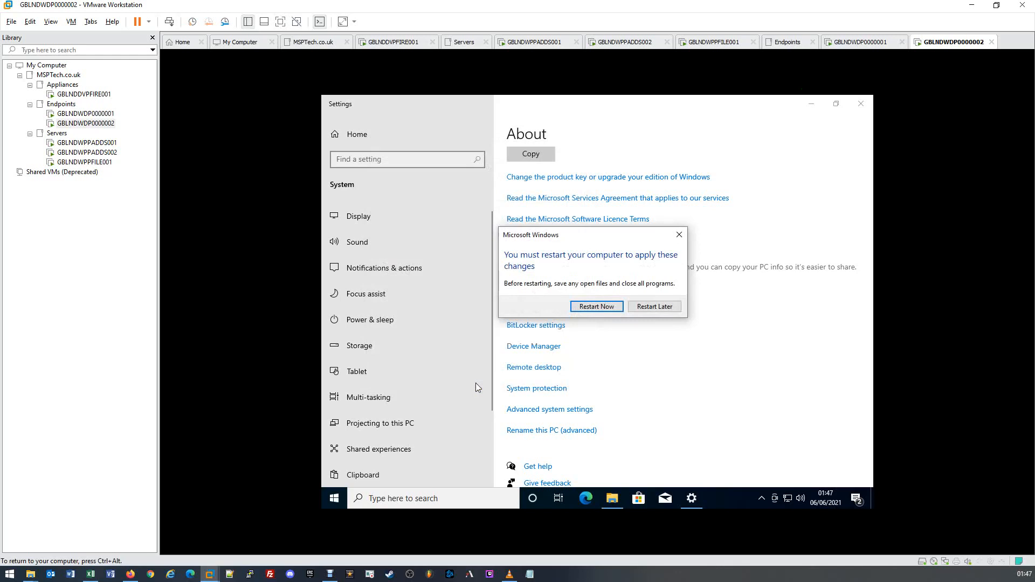
click(574, 309)
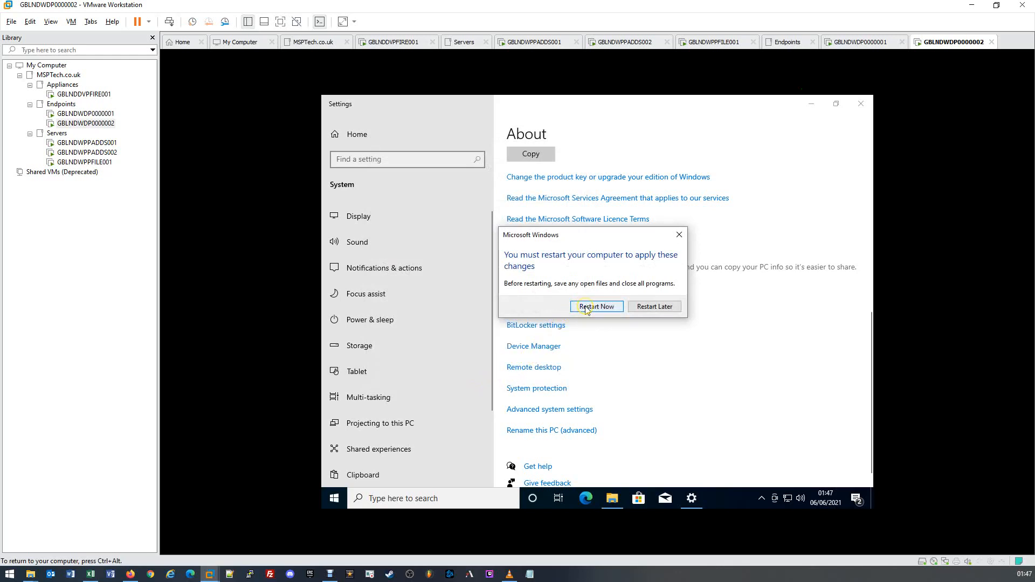
click(586, 308)
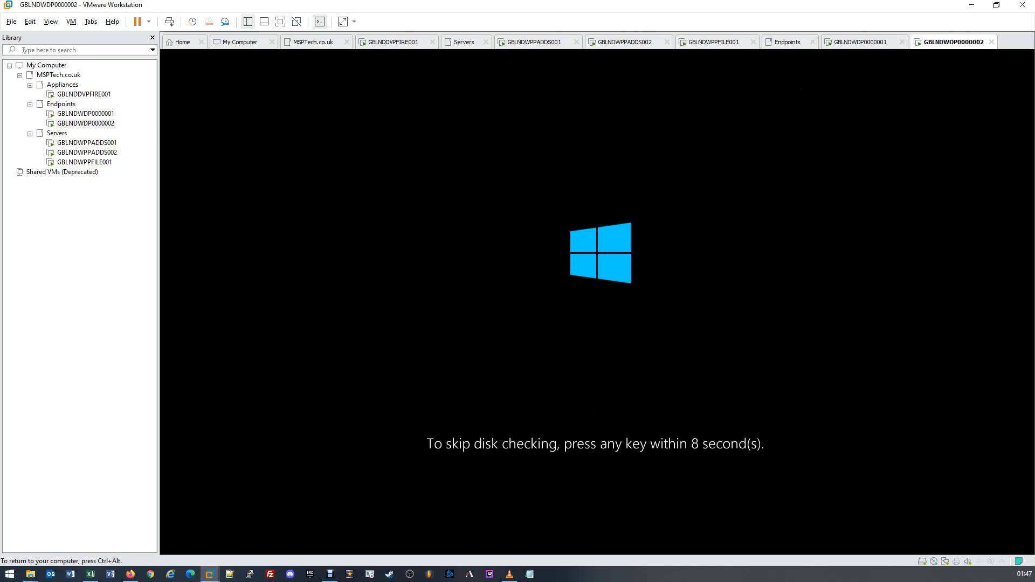
Step: Skip the disk check while the virtual machine starts up
key(ctrl+alt)
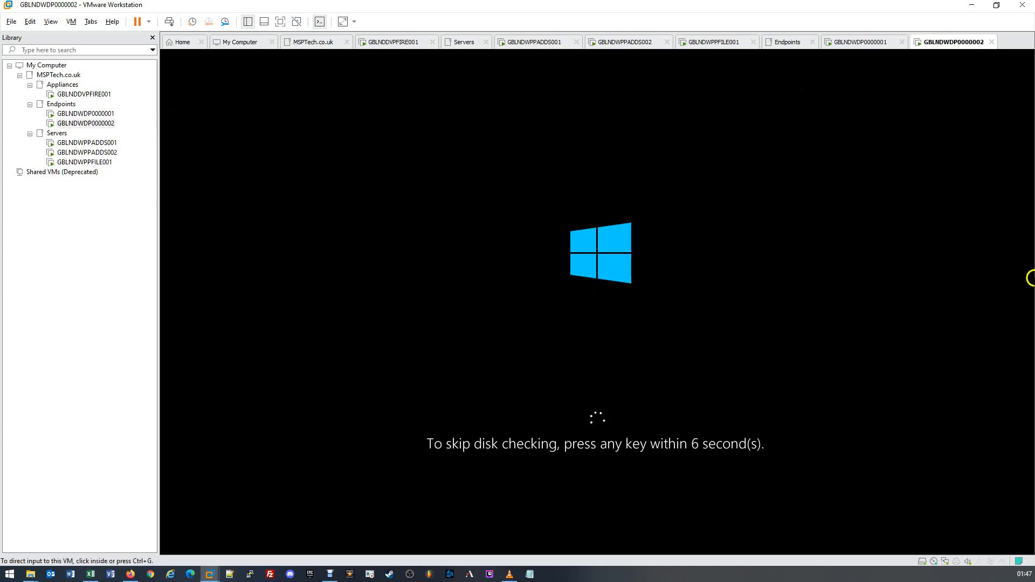
click(562, 240)
key(space)
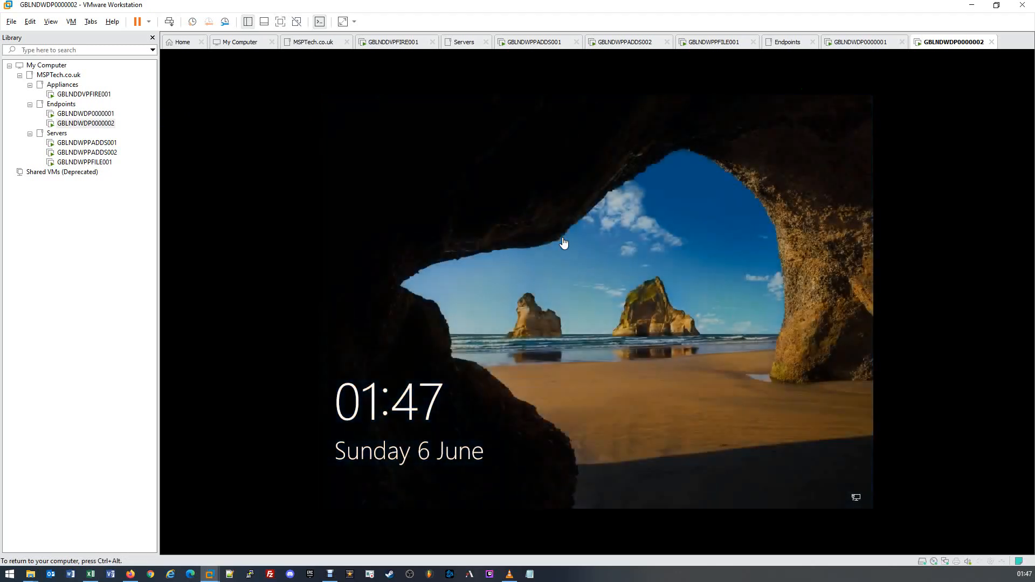
Step: Choose to sign in as another user and enter the domain account AD\Administrator as the username
click(563, 234)
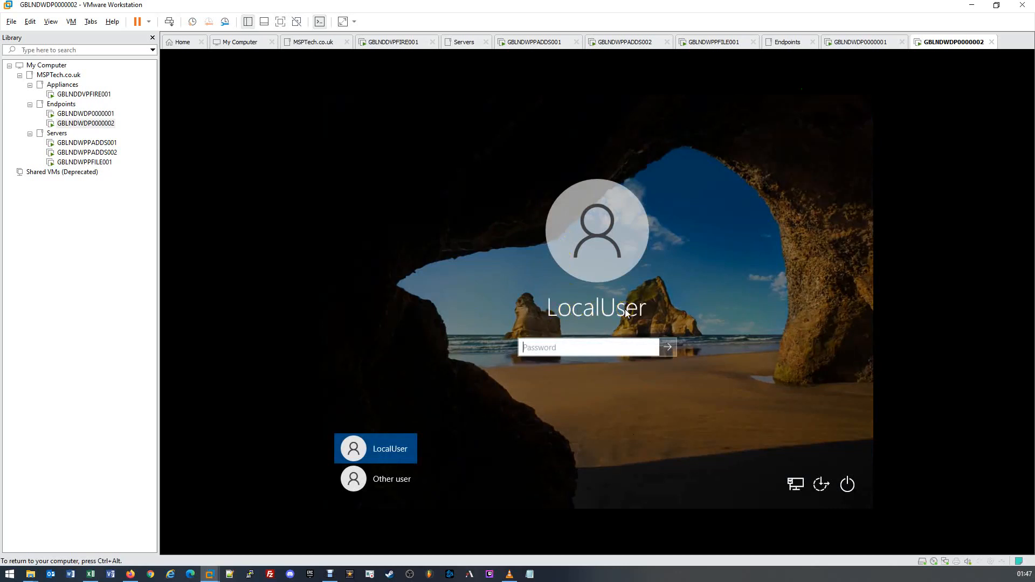
click(390, 481)
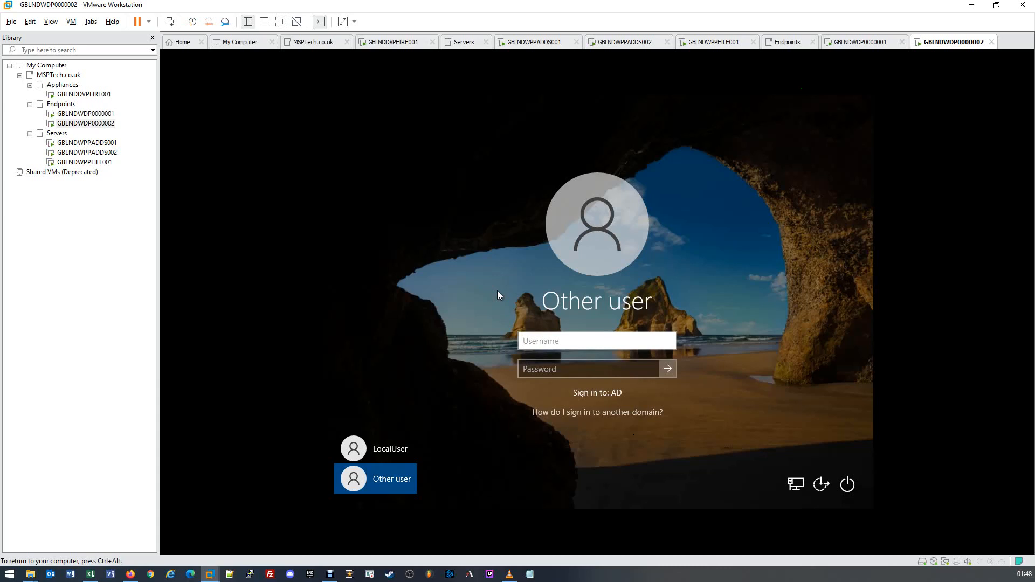
text(Administrator)
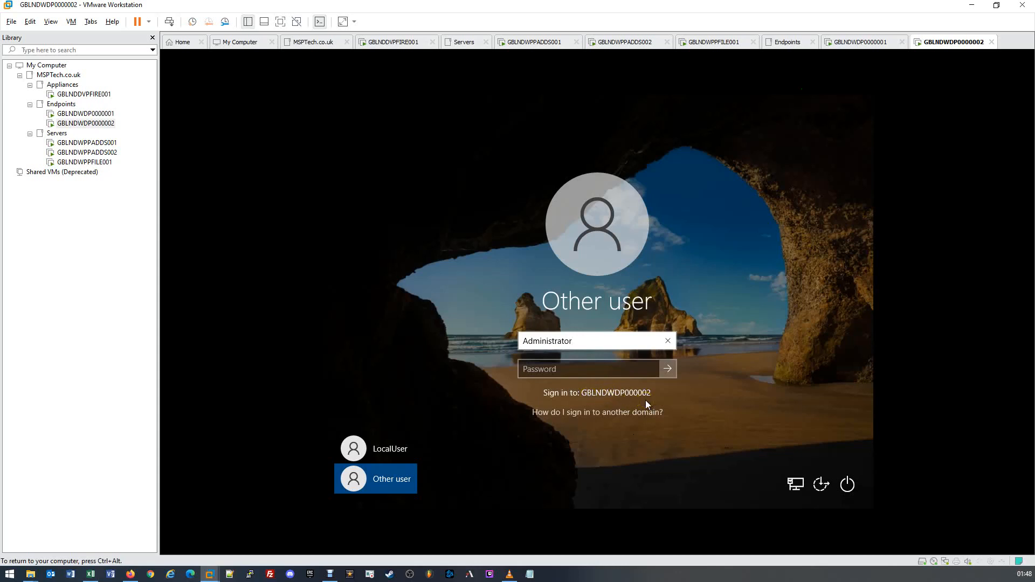
click(613, 363)
click(593, 336)
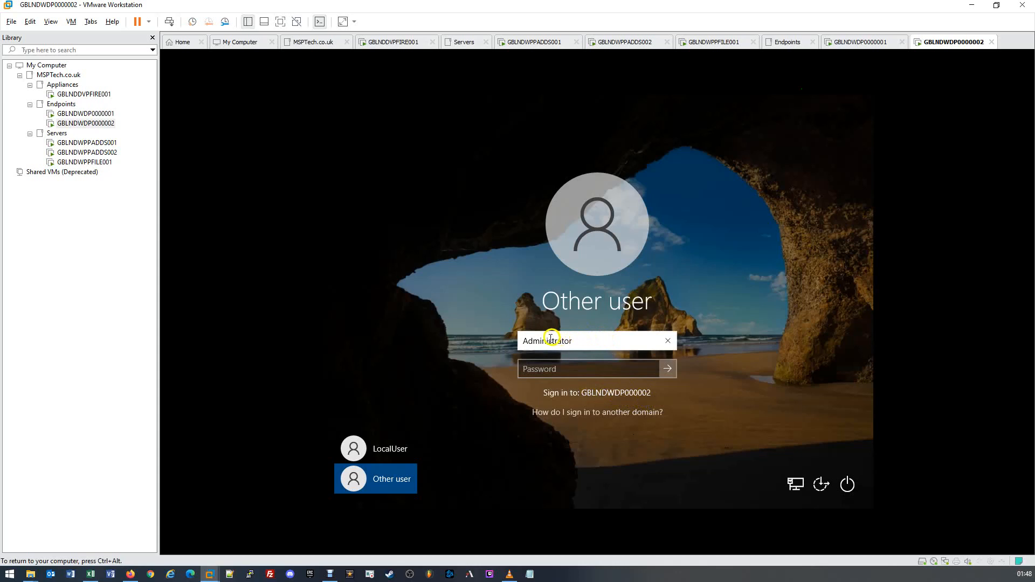
click(521, 342)
text(AD)
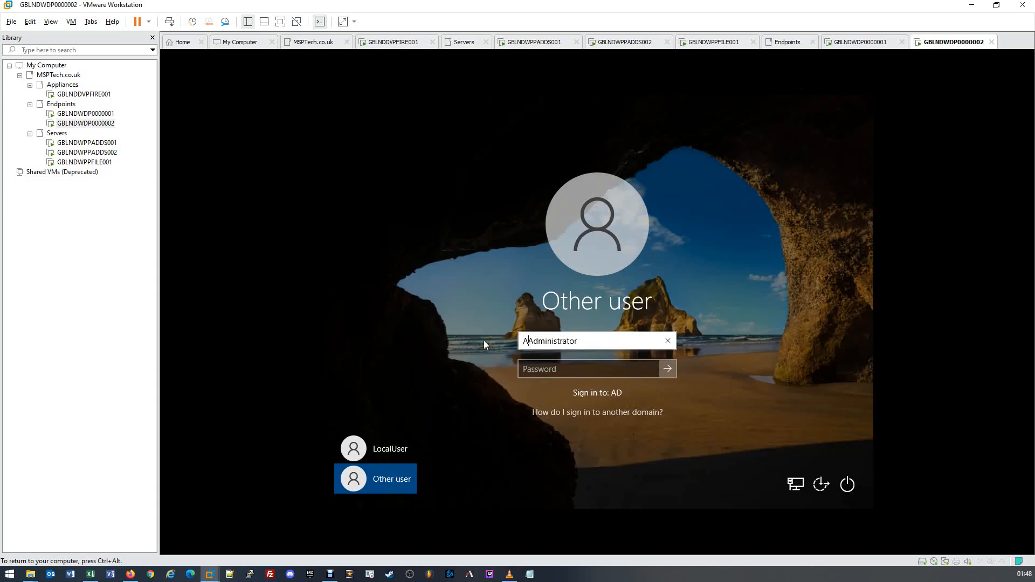
text(\)
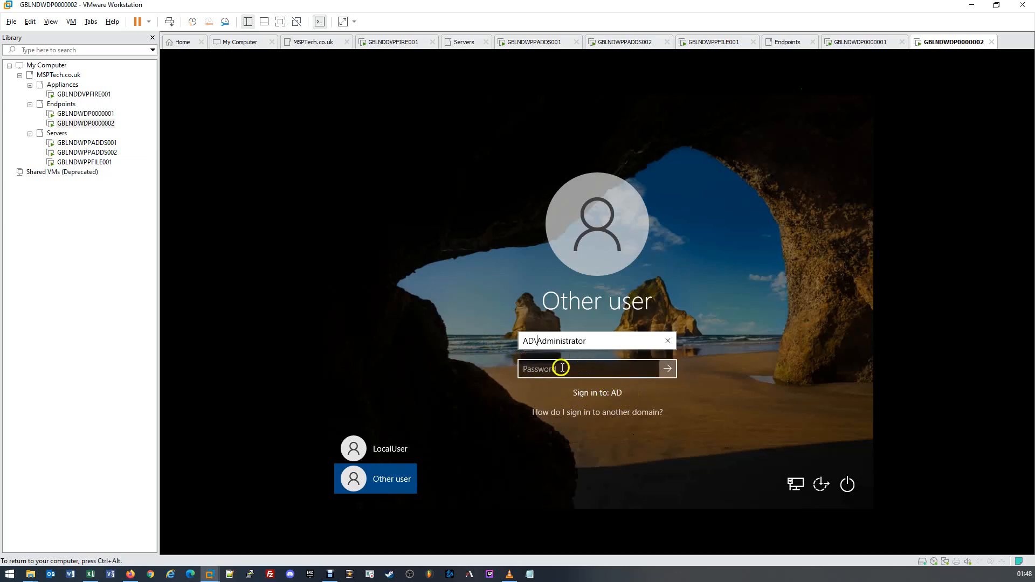
click(541, 341)
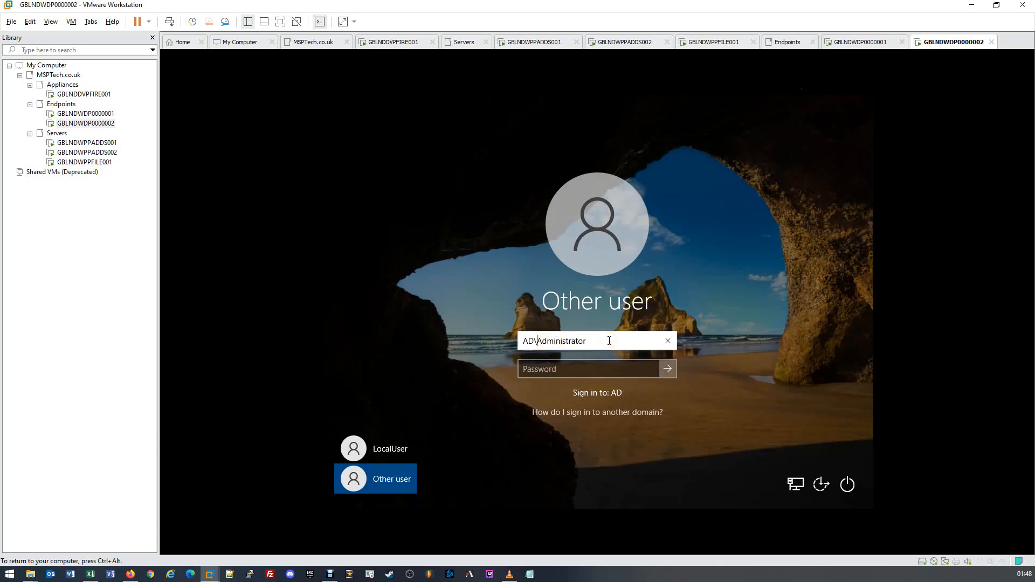
Step: Enter the domain administrator's account password and sign in to the desktop
click(604, 369)
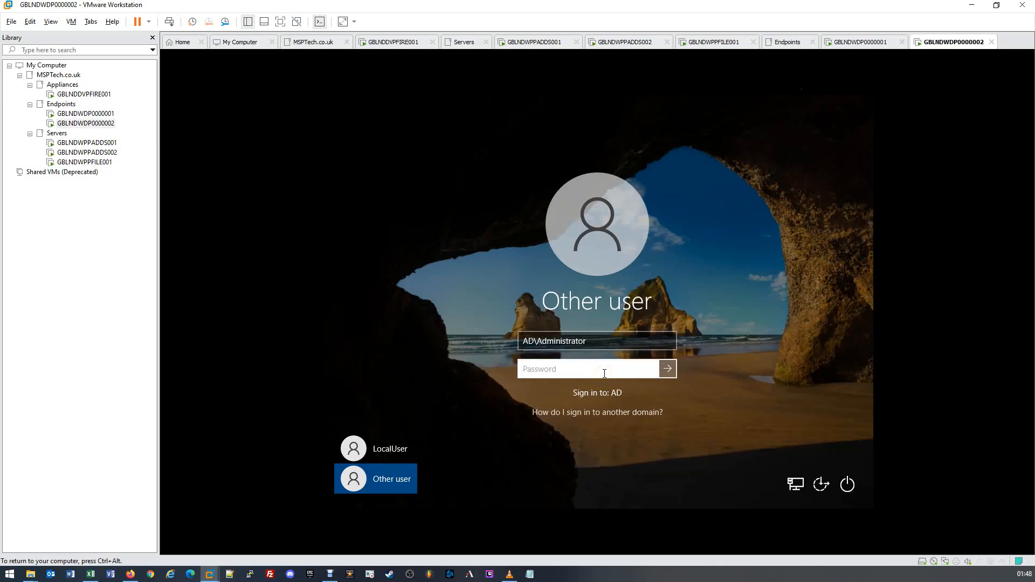
text(••••••••••••••)
click(667, 368)
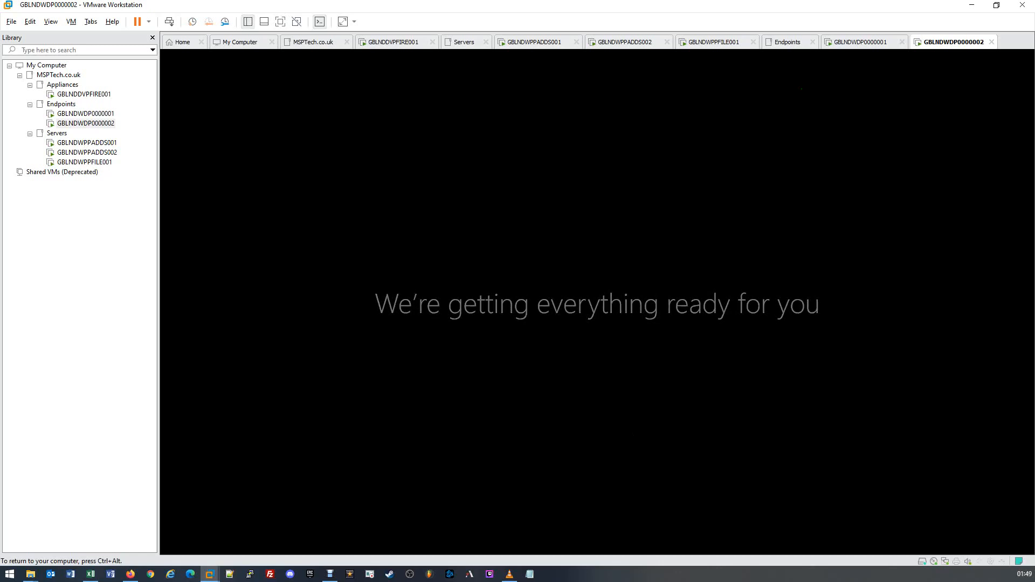
key(ctrl+alt)
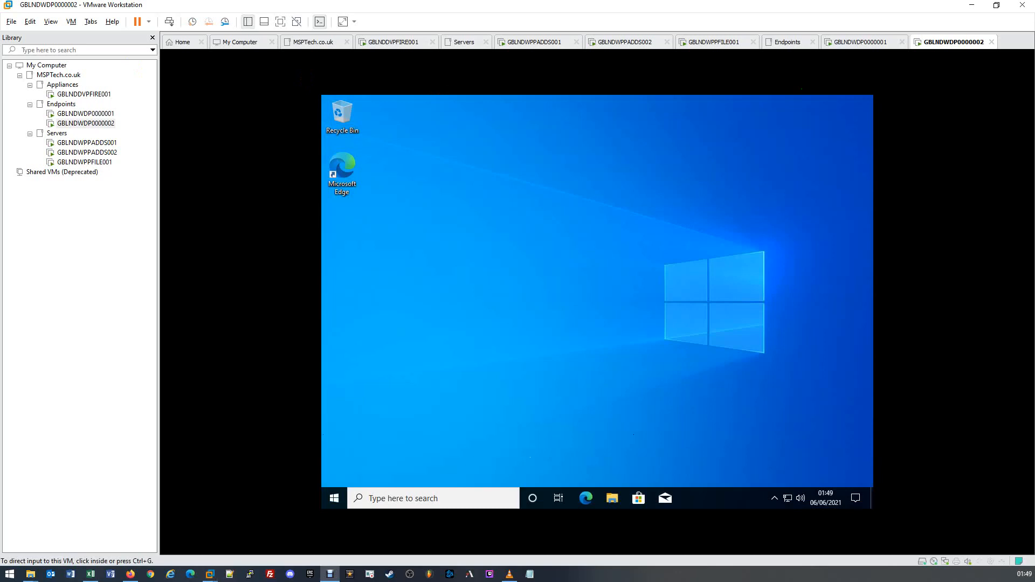
click(474, 302)
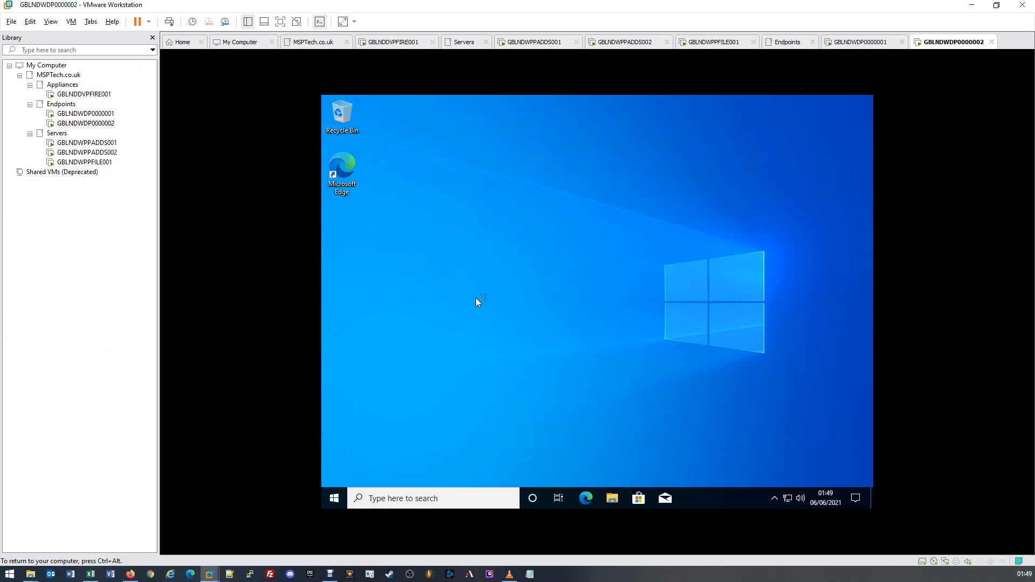
Step: Open the properties of This PC and check the full device name for the domain membership
click(616, 500)
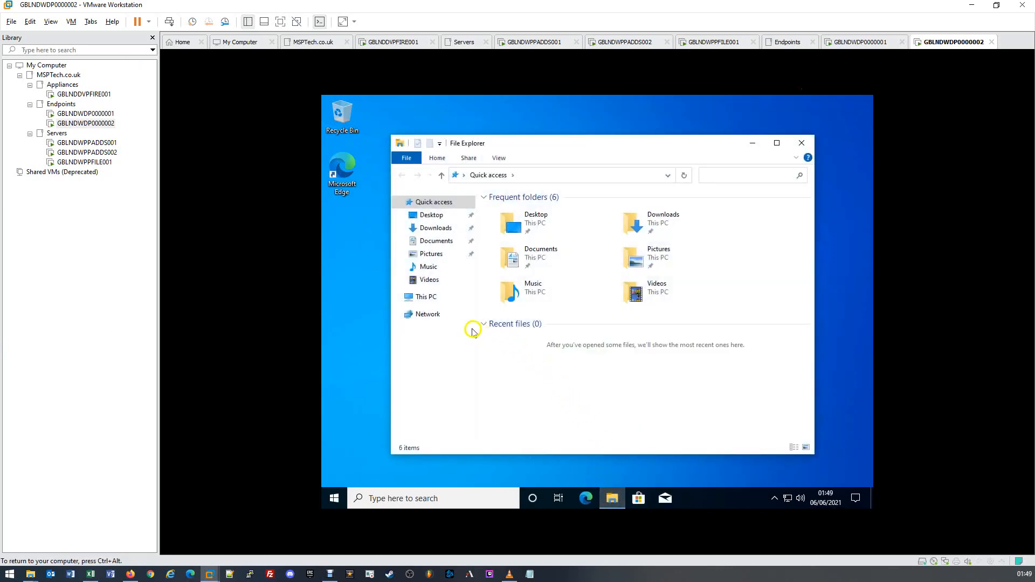
right_click(424, 296)
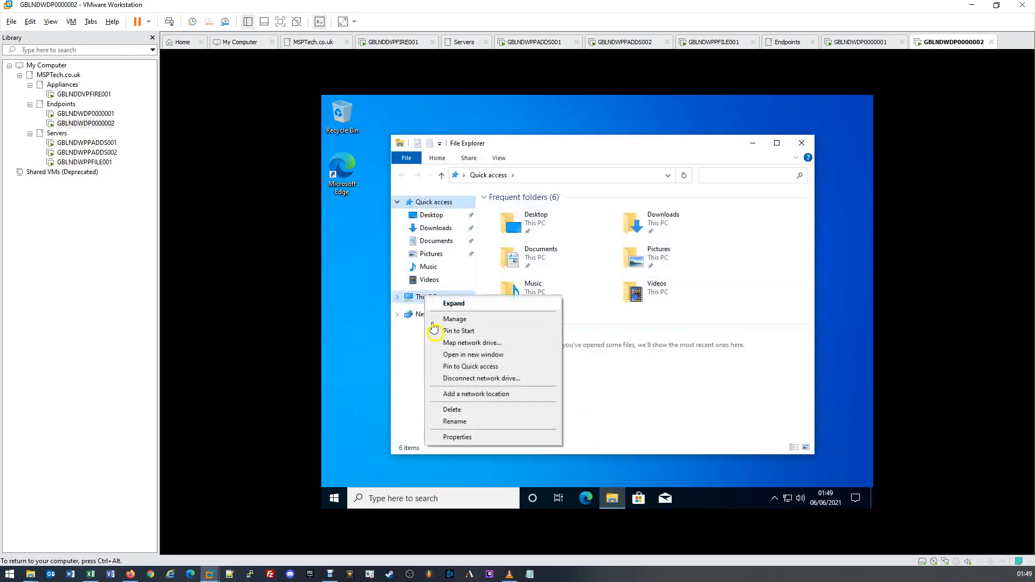
click(469, 437)
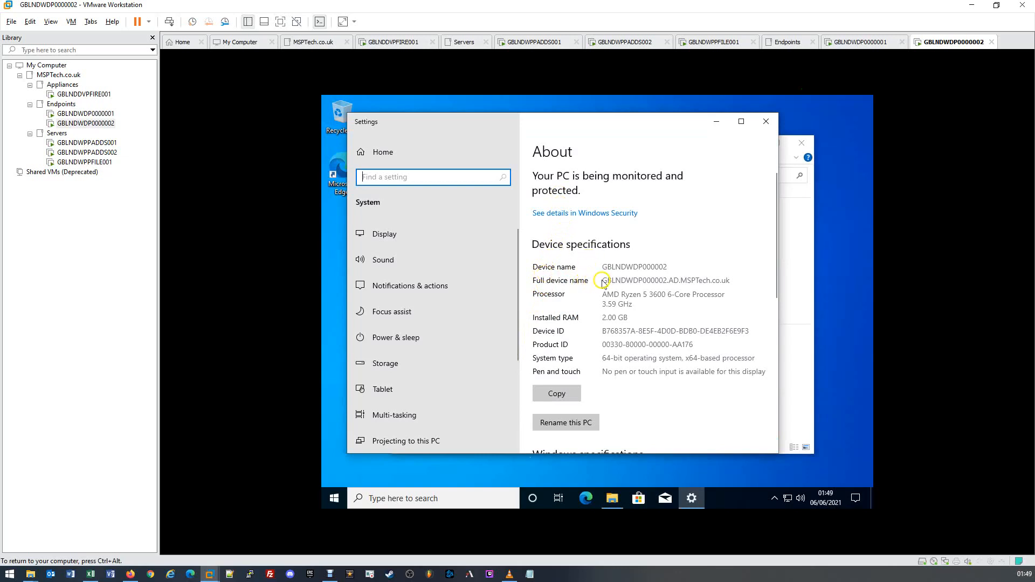
drag(603, 281, 735, 280)
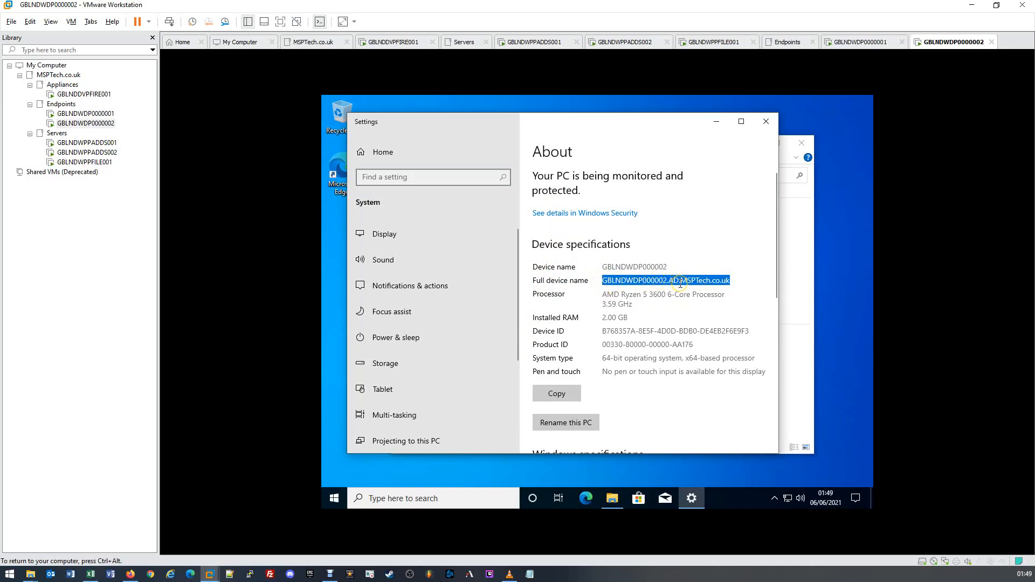
click(744, 282)
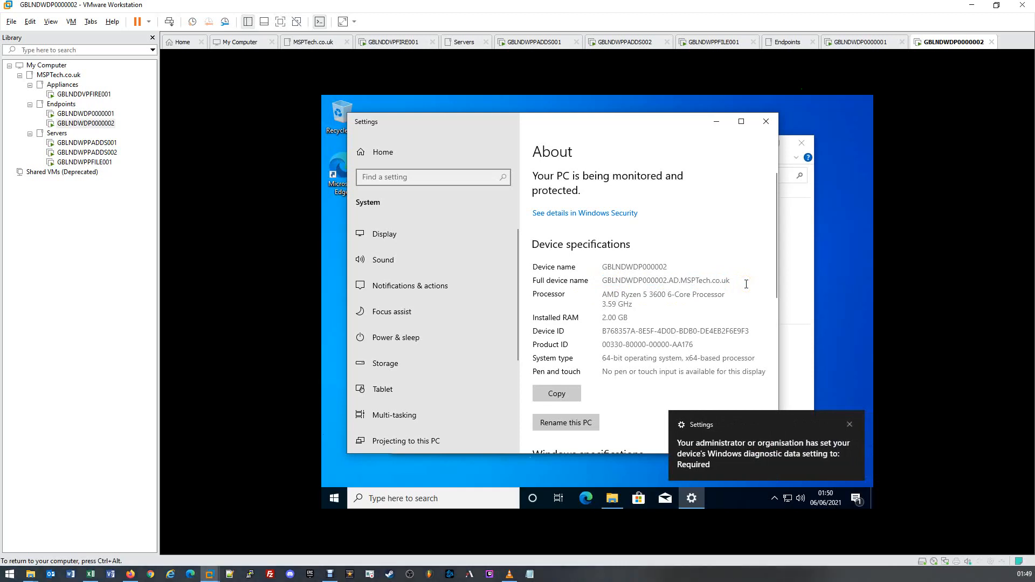
drag(732, 281, 594, 280)
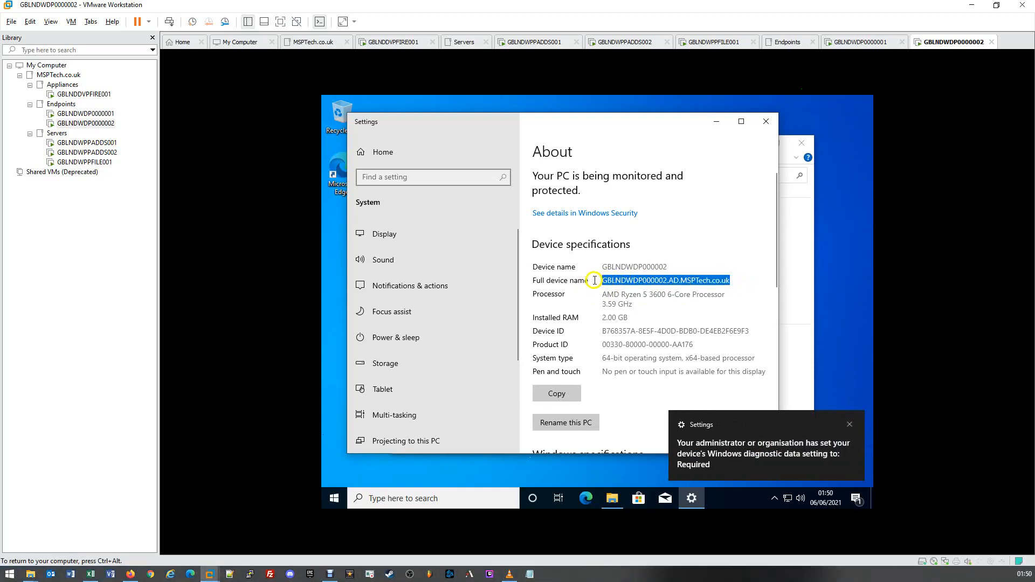
click(735, 280)
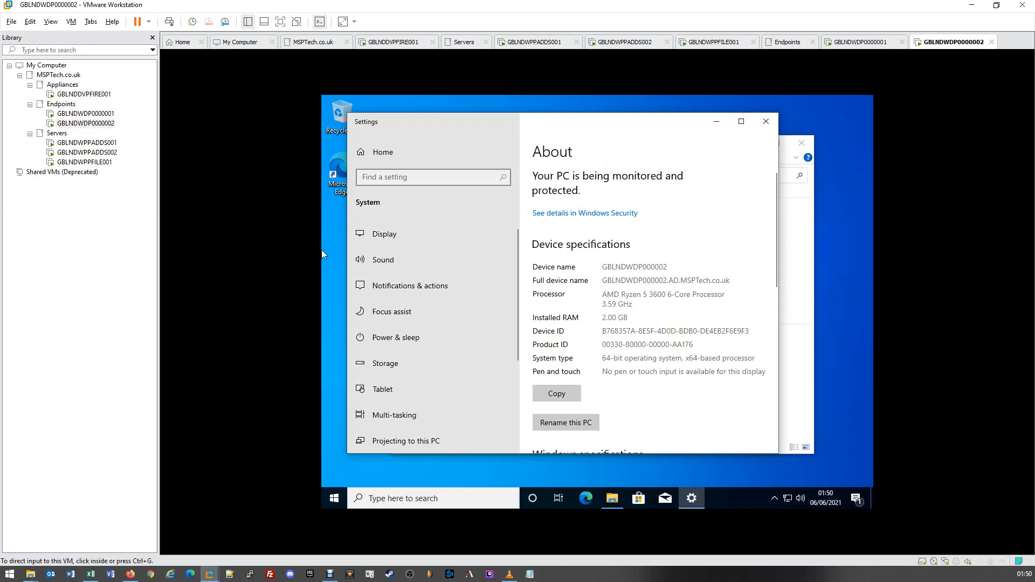
click(690, 217)
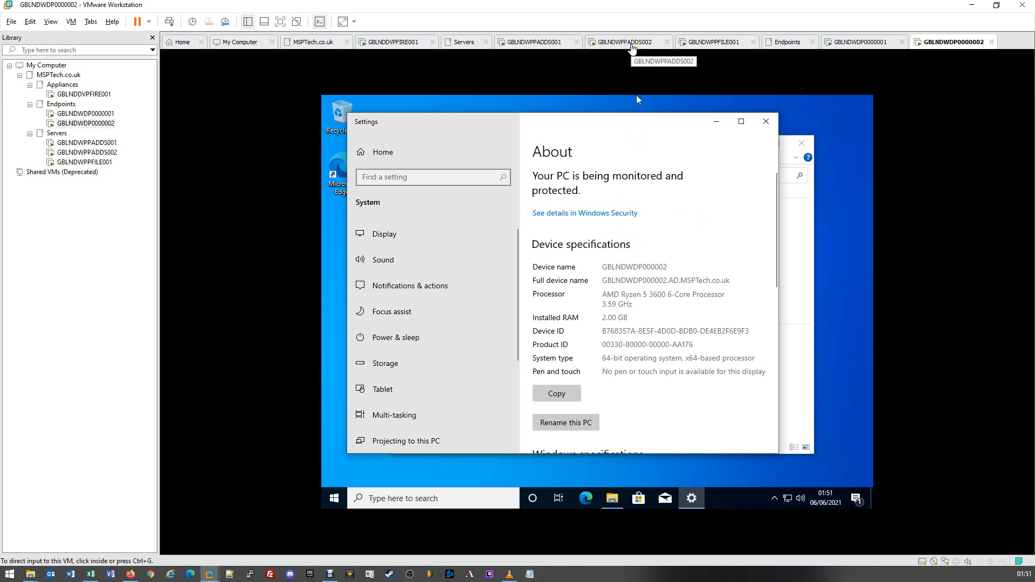
Step: Switch to the GBLNDWPPADDS002 server and open its Control Panel through File Explorer
click(634, 51)
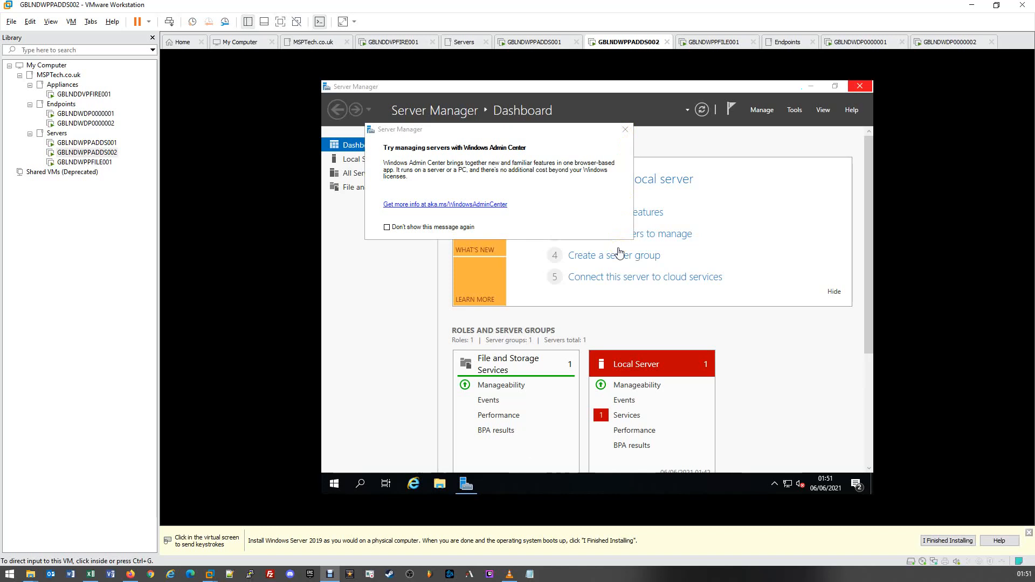
click(629, 235)
click(470, 482)
click(437, 485)
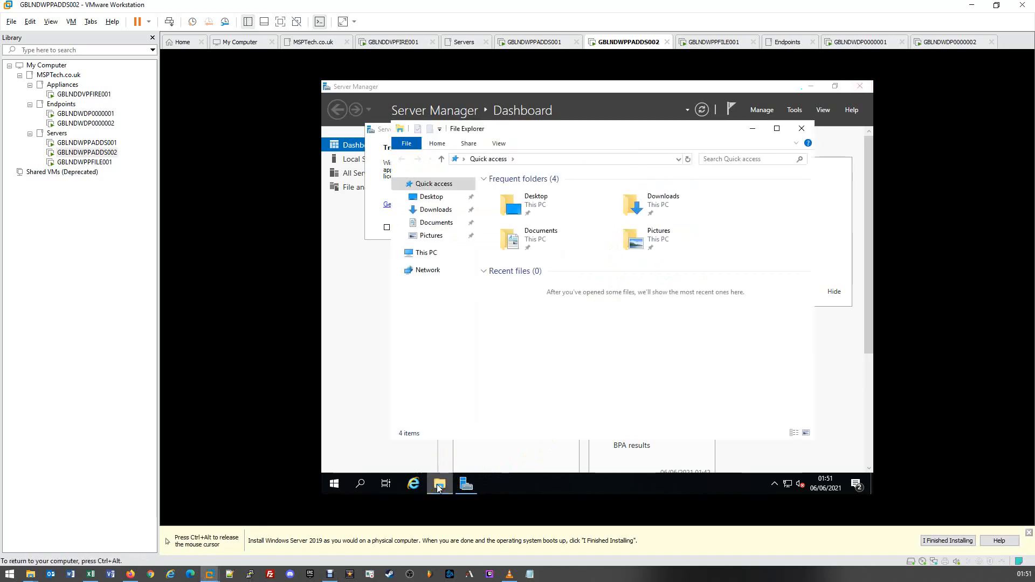
click(571, 160)
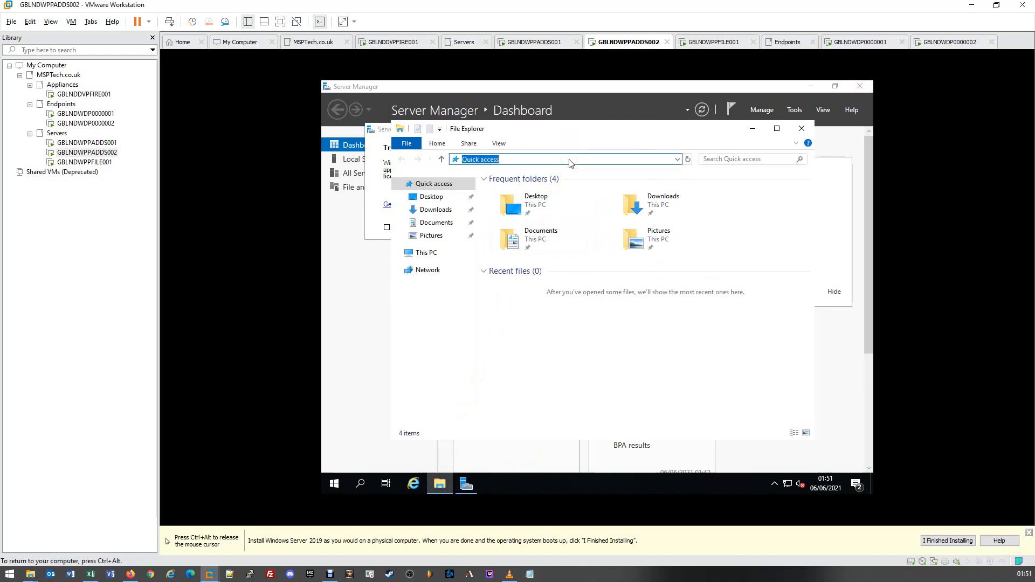
text(contr)
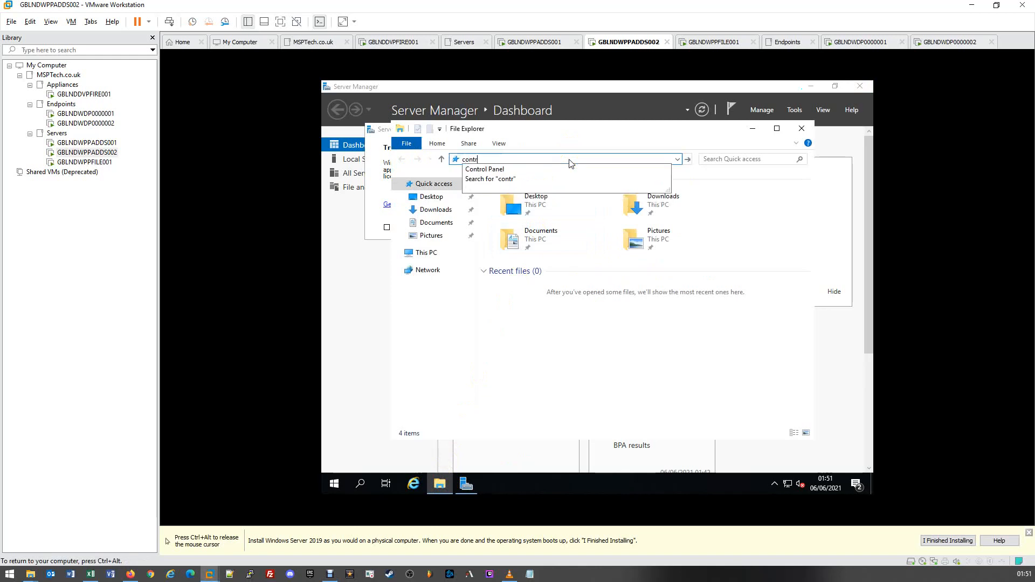
key(Down)
key(Return)
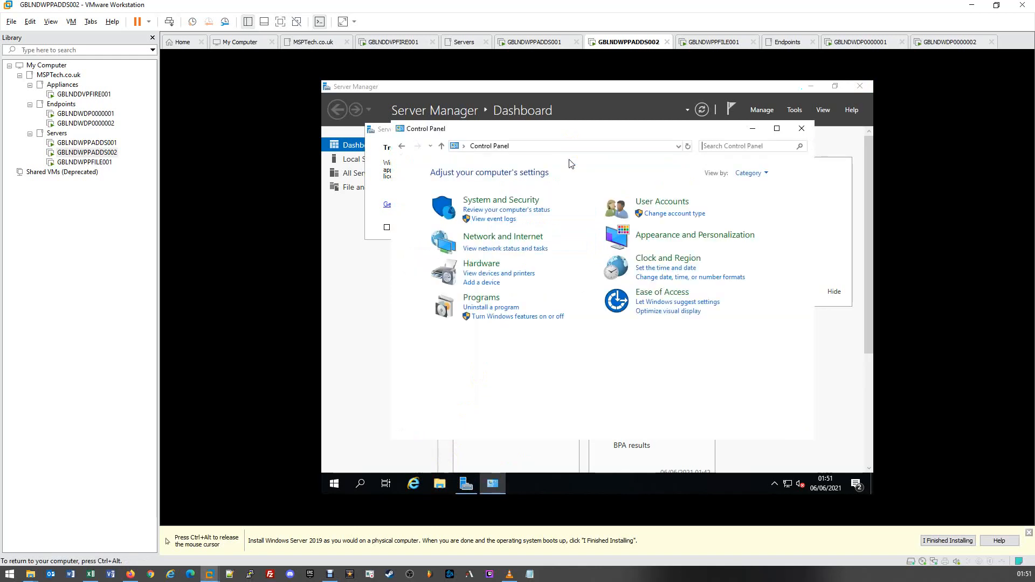
Step: Open the Internet Protocol Version 4 (TCP/IPv4) properties of the Ethernet0 network adapter
click(504, 249)
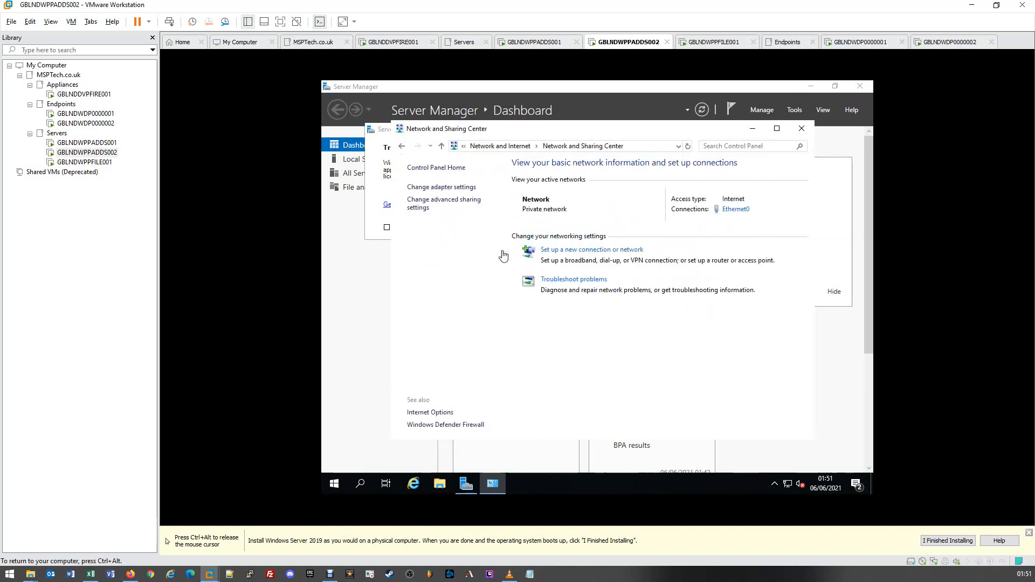
click(456, 187)
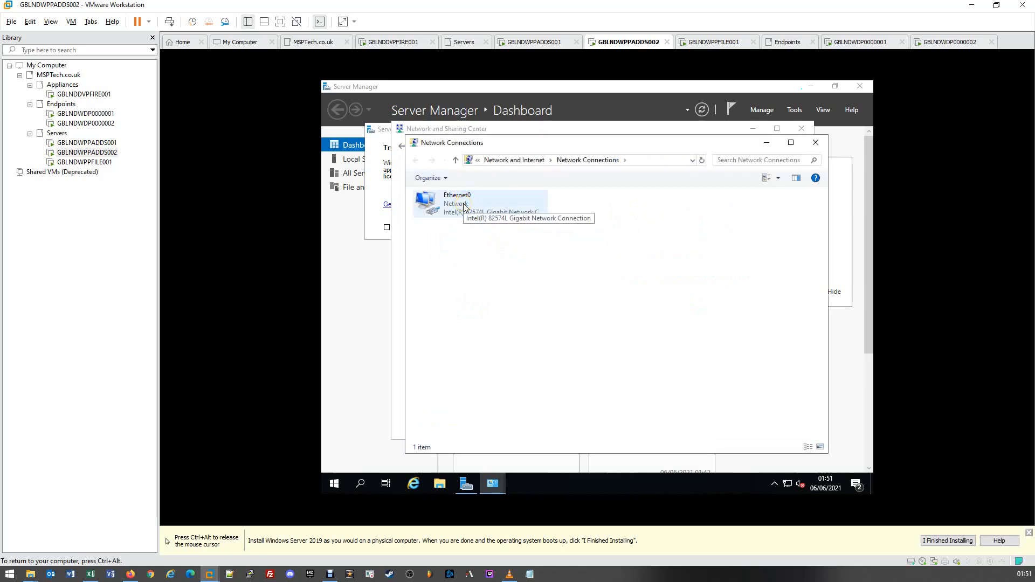
double_click(464, 207)
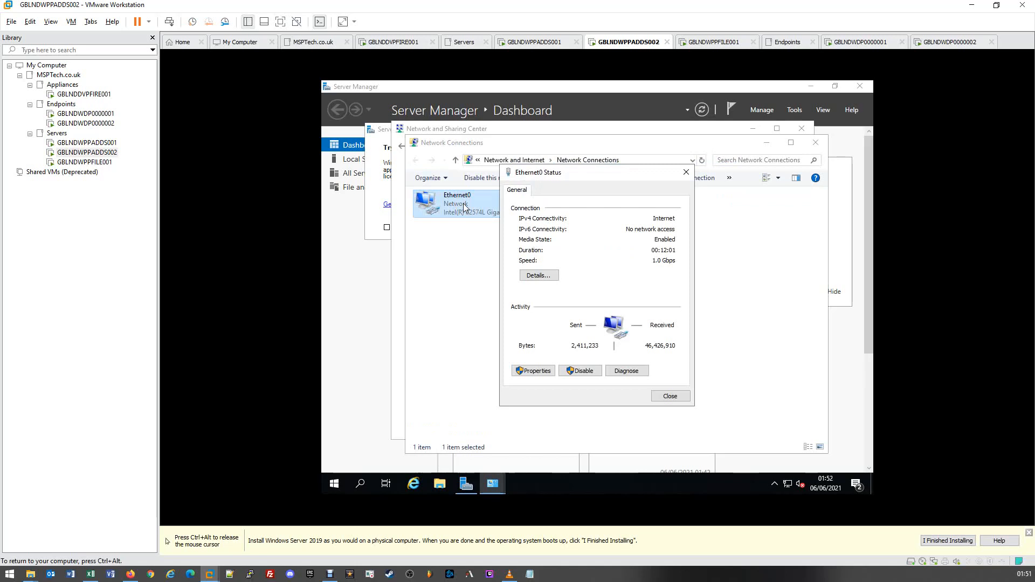
click(546, 372)
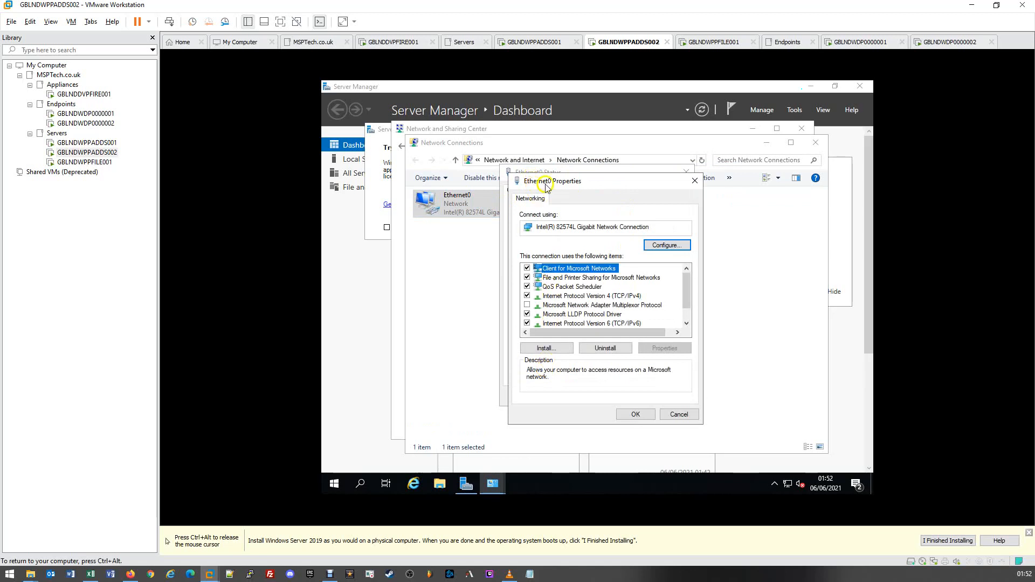
click(556, 297)
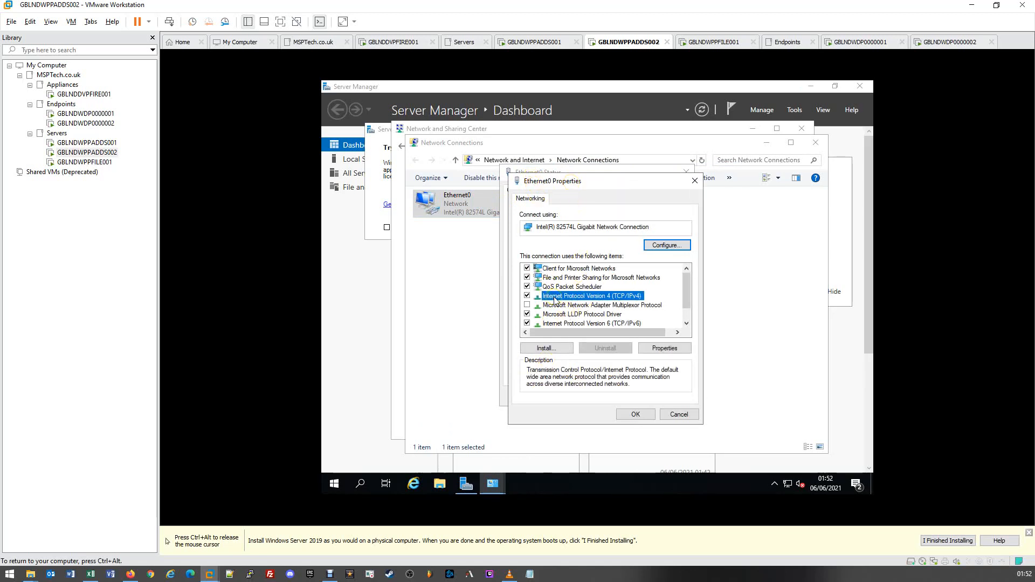
click(629, 296)
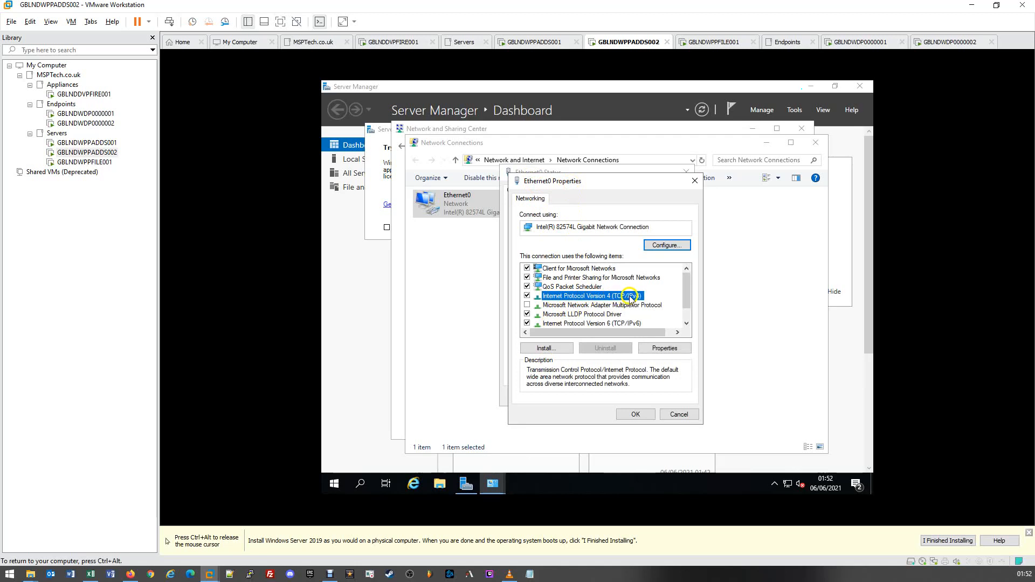
click(656, 351)
click(657, 351)
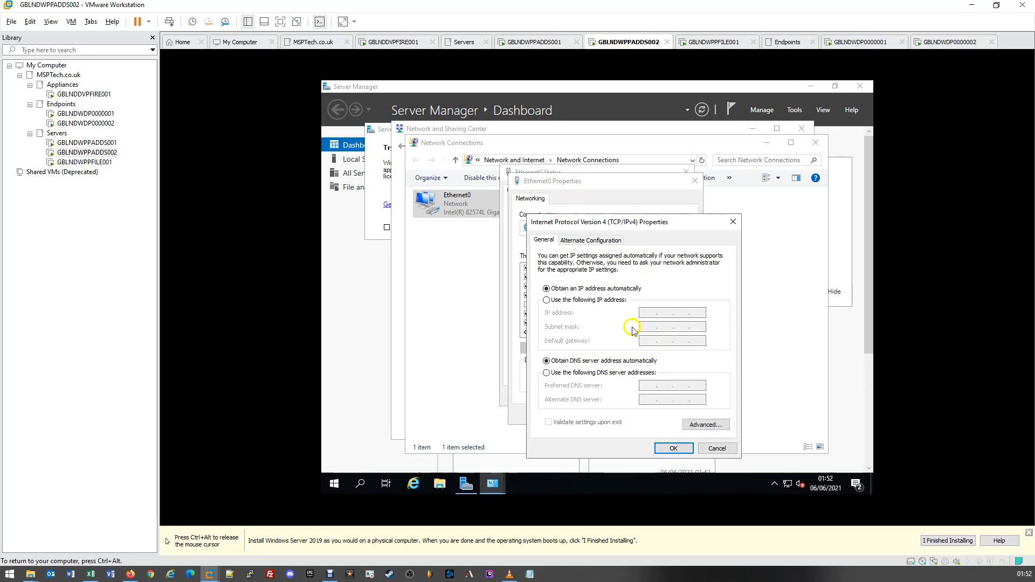
Step: Assign the static IP address 10.0.10.2 with subnet mask 255.255.255.0 and default gateway 10.0.10.254
click(592, 301)
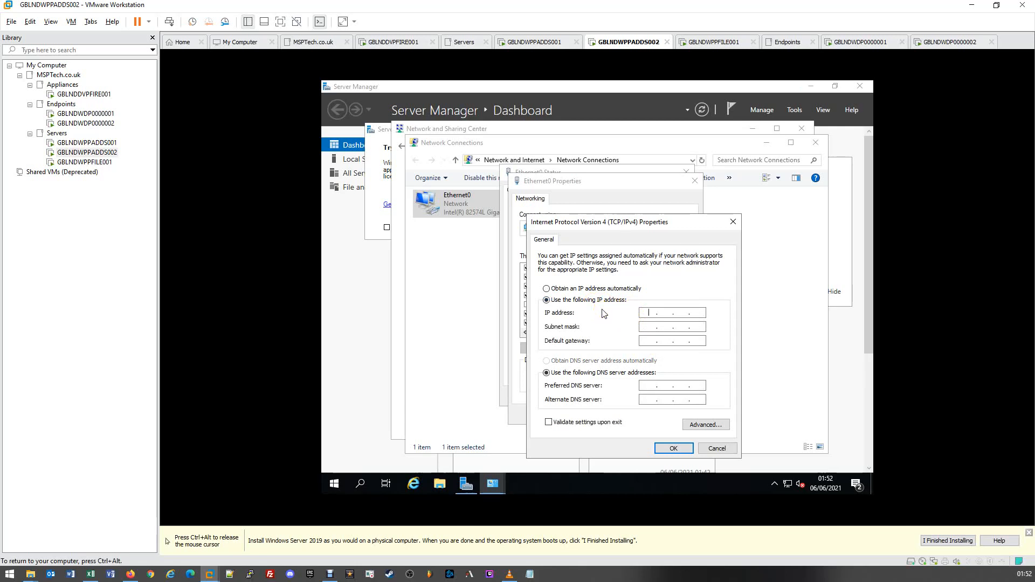
text(10.0.10.2)
click(642, 328)
double_click(645, 327)
text(255 . 255 . 255 . 0)
click(650, 341)
text(10 )
text(. 0 . 10 . 254)
Step: Set the preferred DNS server to 10.0.10.1, apply the adapter settings and close the network windows
text(10.0.10)
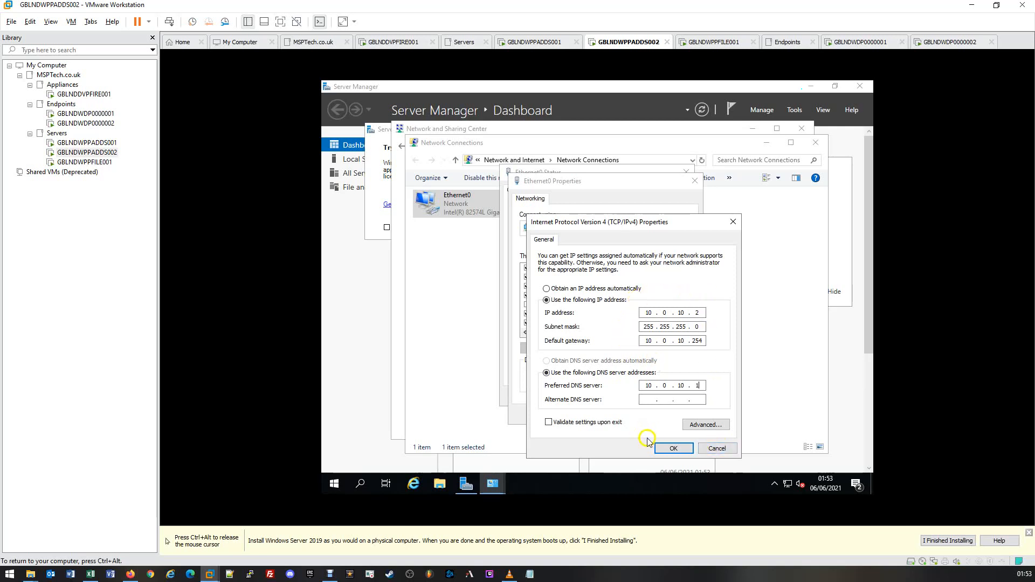
click(672, 448)
click(651, 417)
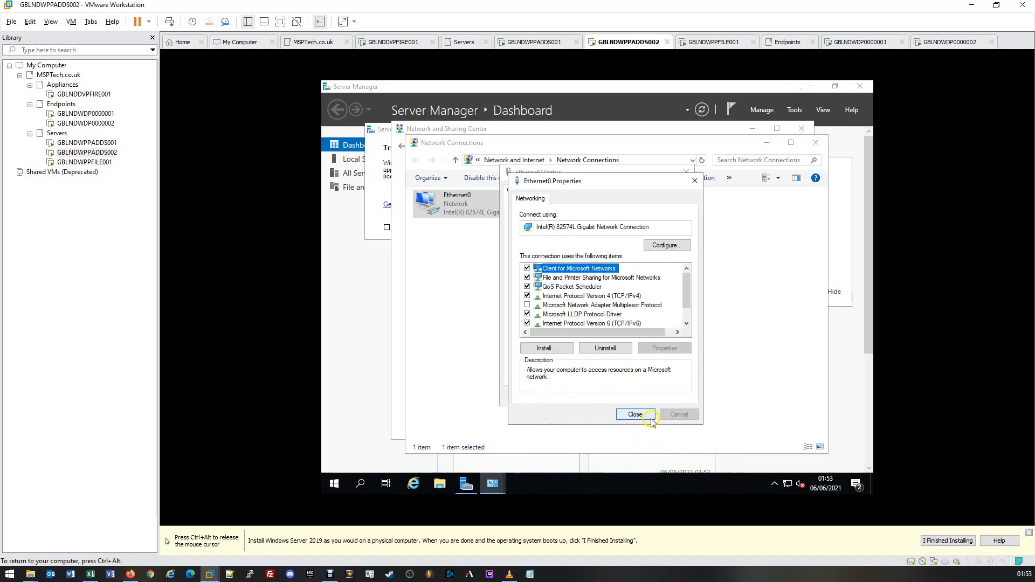
click(651, 420)
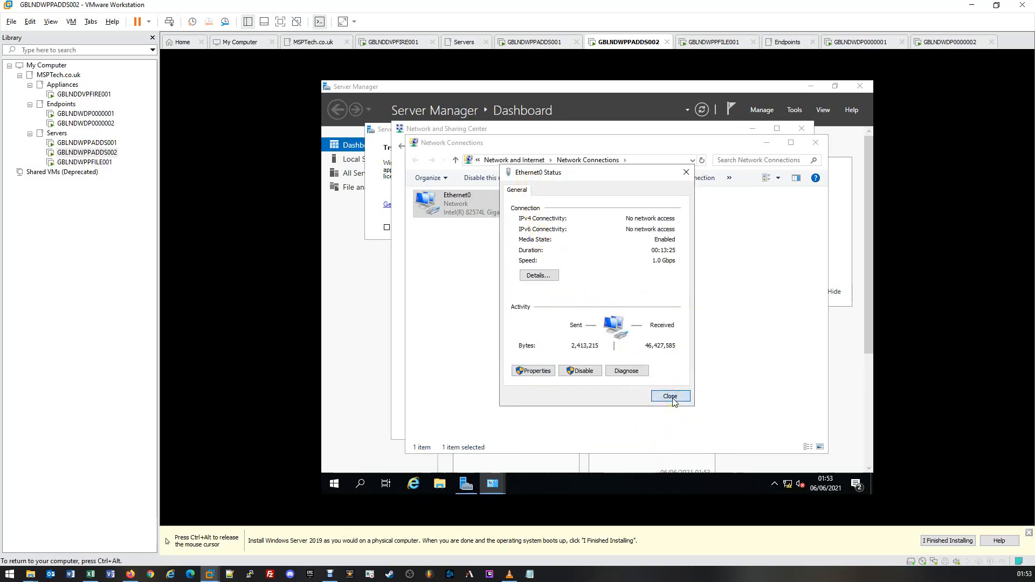
click(672, 401)
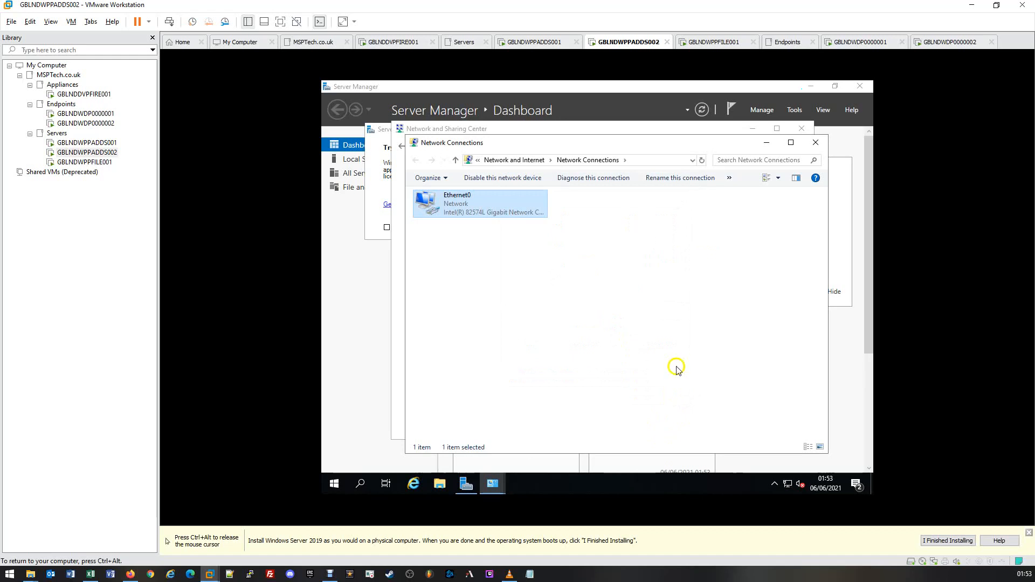
click(815, 142)
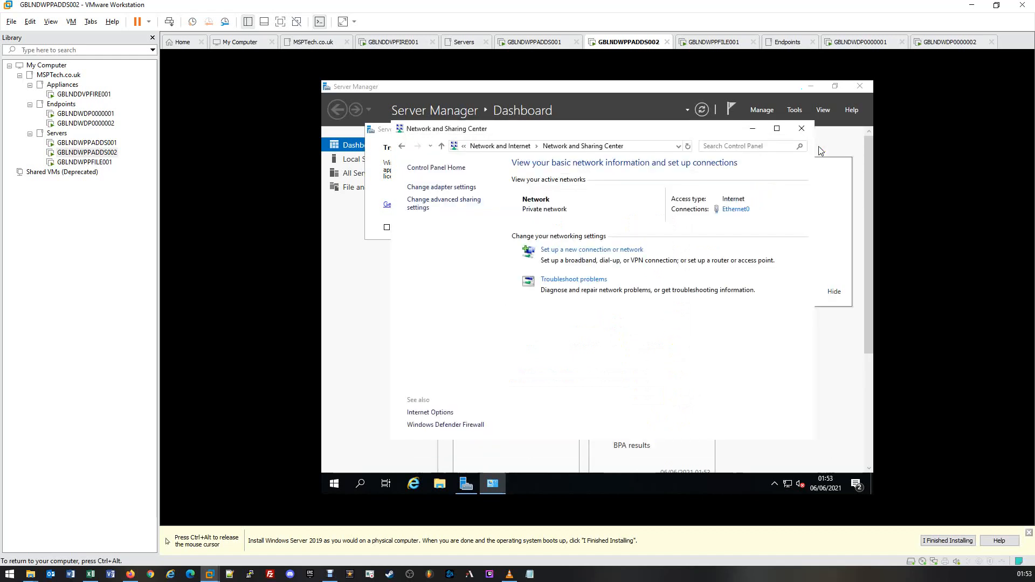
click(803, 131)
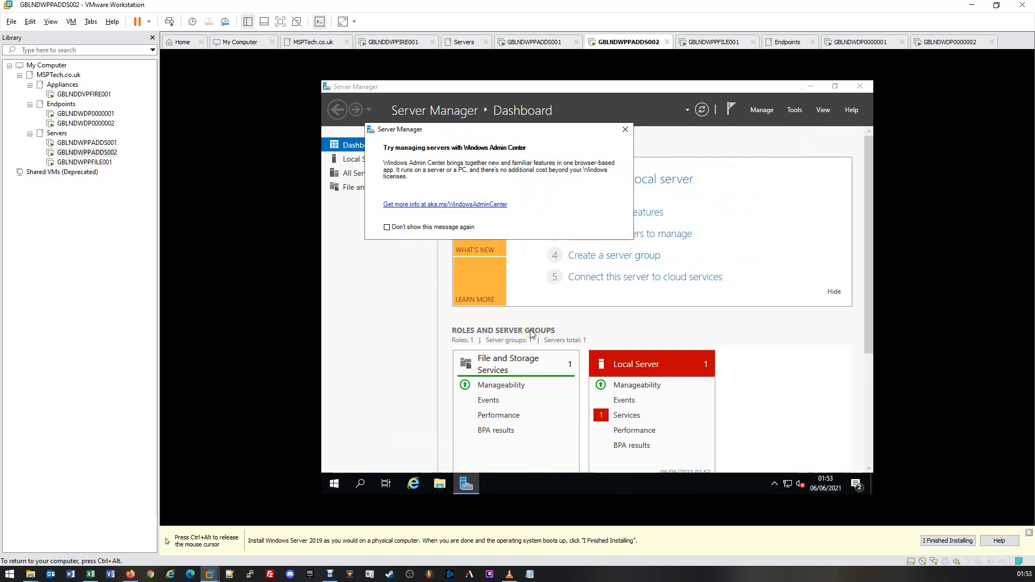
Step: Run nslookup in Windows PowerShell to check the default DNS server and its address, and close PowerShell
right_click(334, 484)
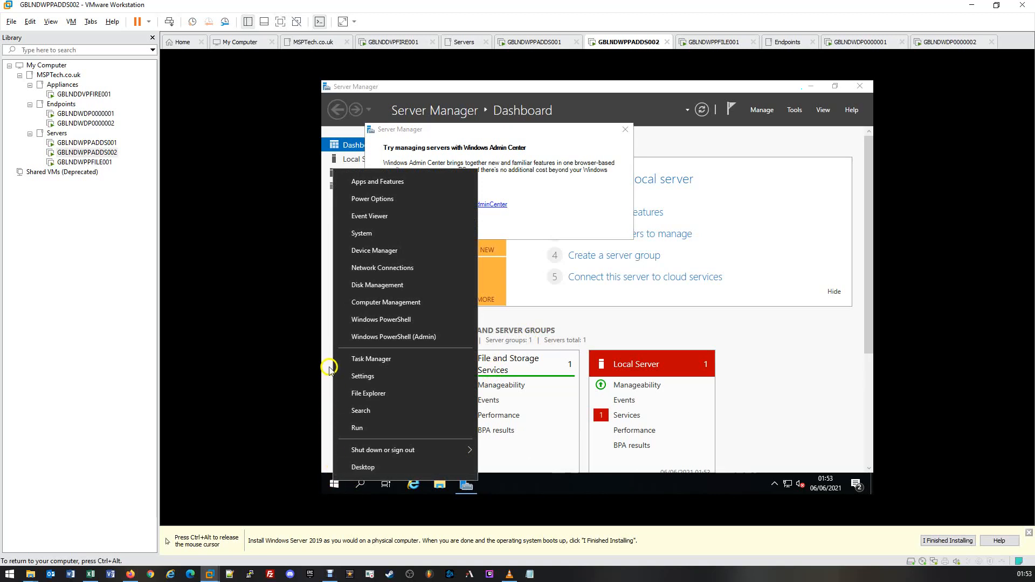
click(354, 320)
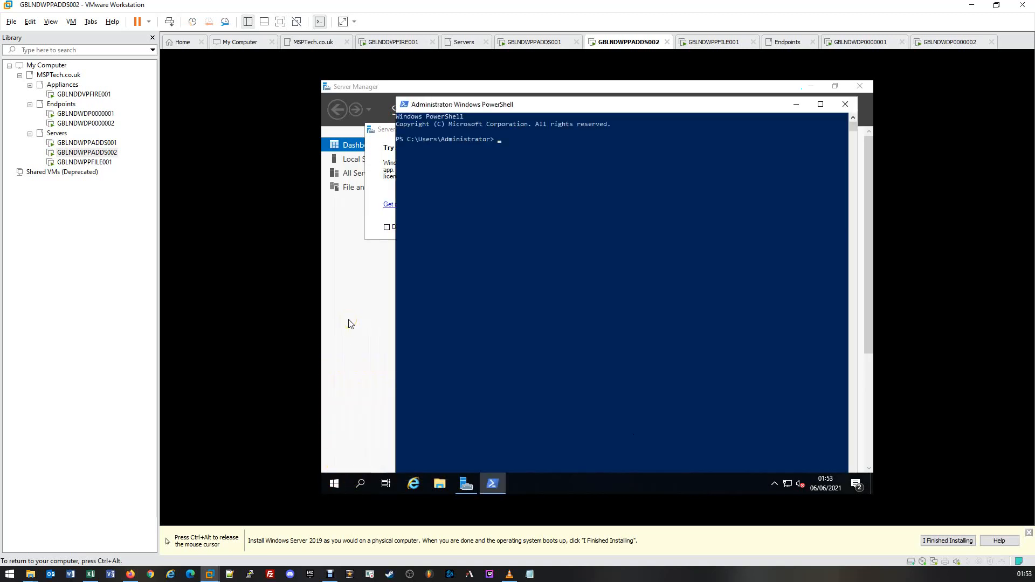
text(nslookup)
key(Return)
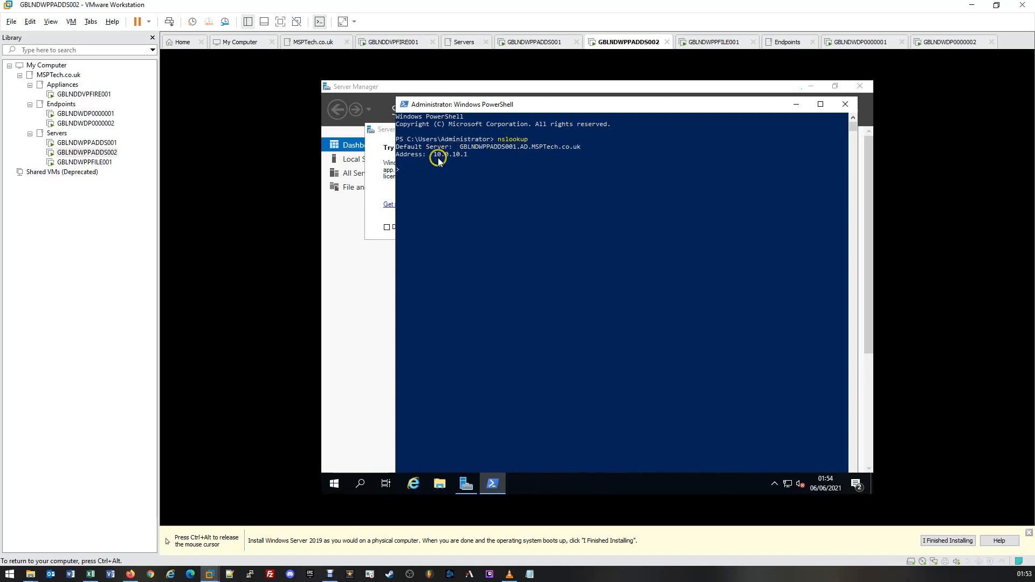
drag(433, 155, 468, 155)
click(469, 155)
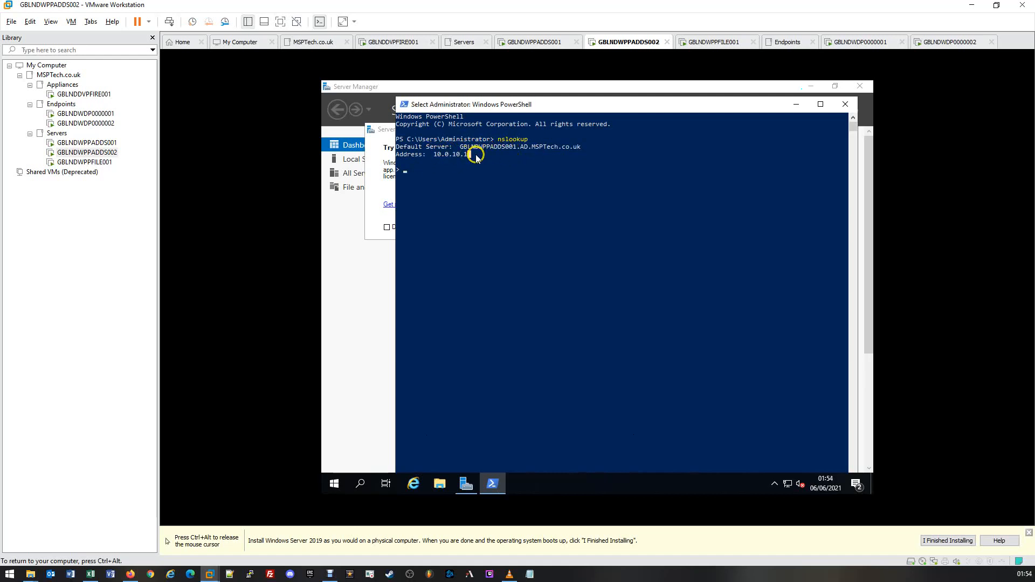
click(844, 105)
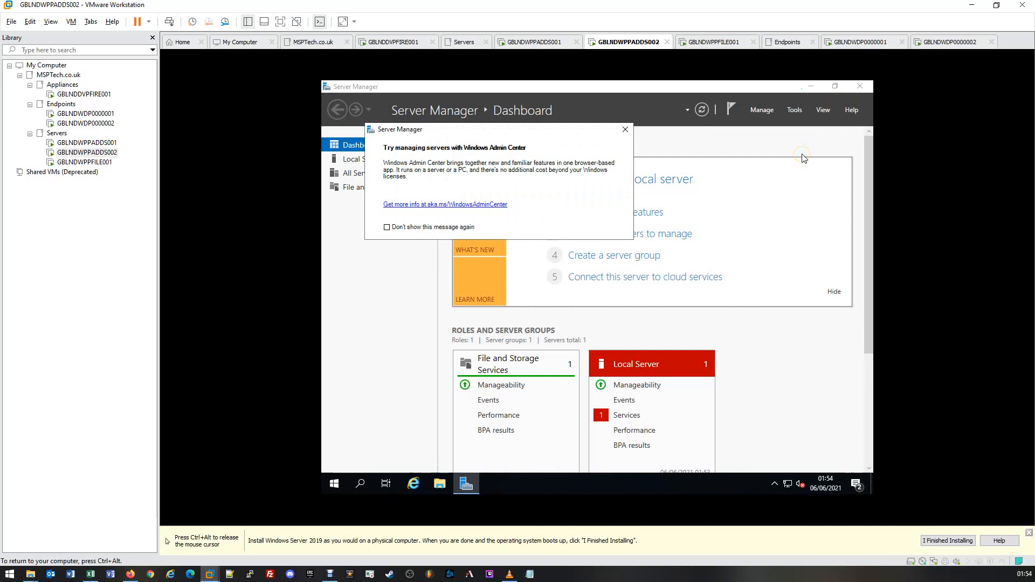
Step: Open the computer name and domain change settings from the system properties of This PC
key(ctrl+alt)
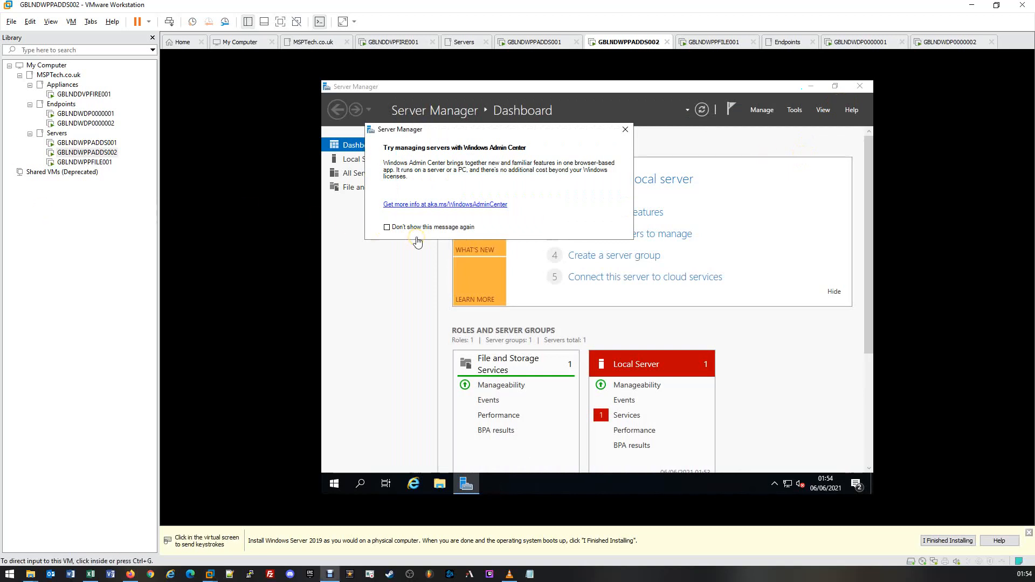
click(441, 487)
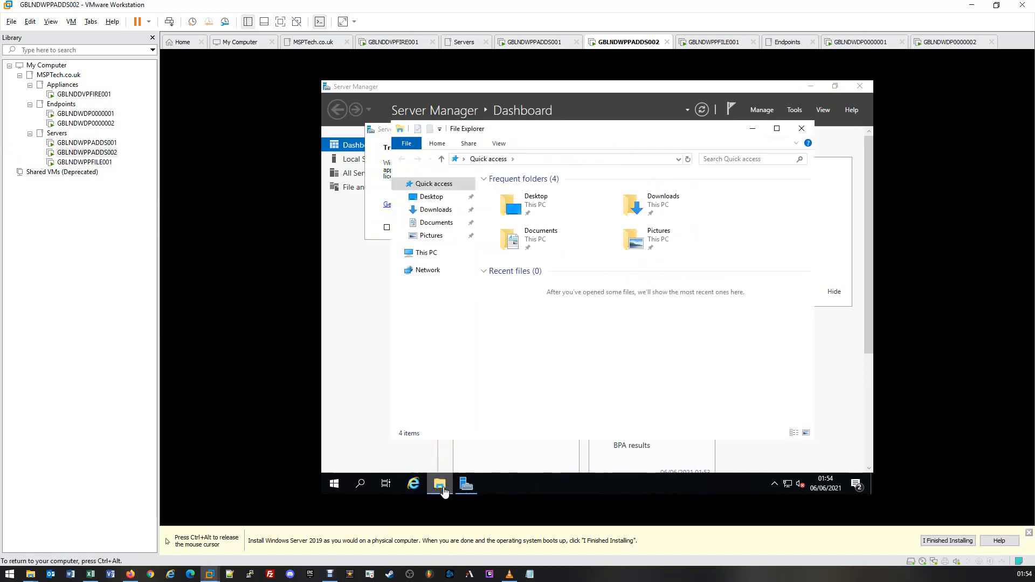
right_click(441, 259)
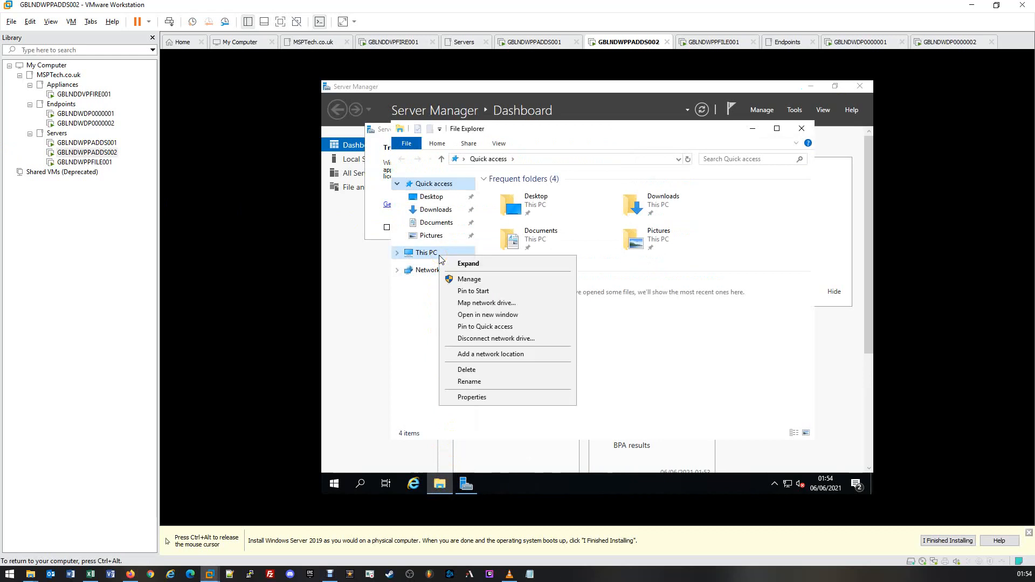
click(472, 398)
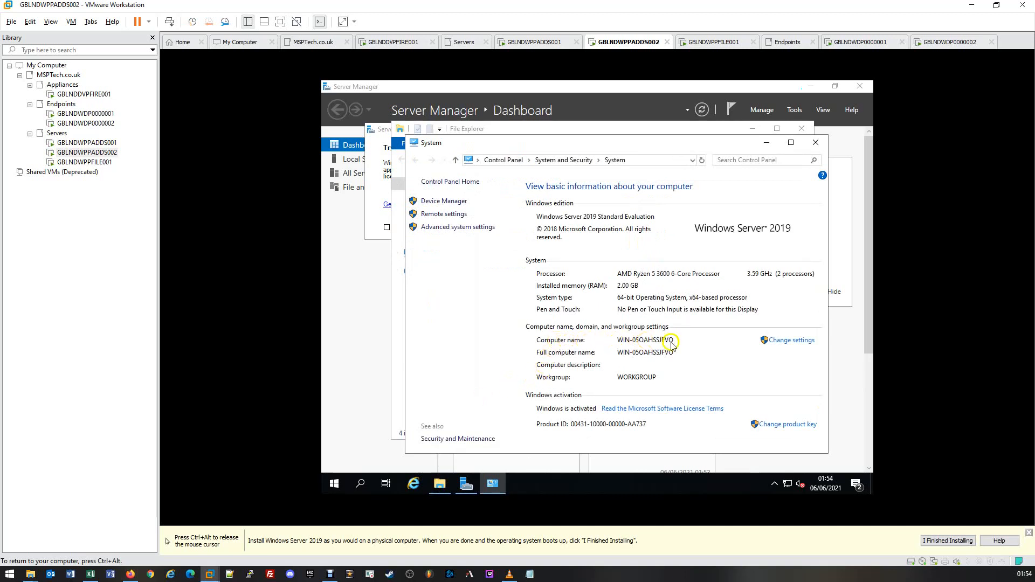
click(779, 340)
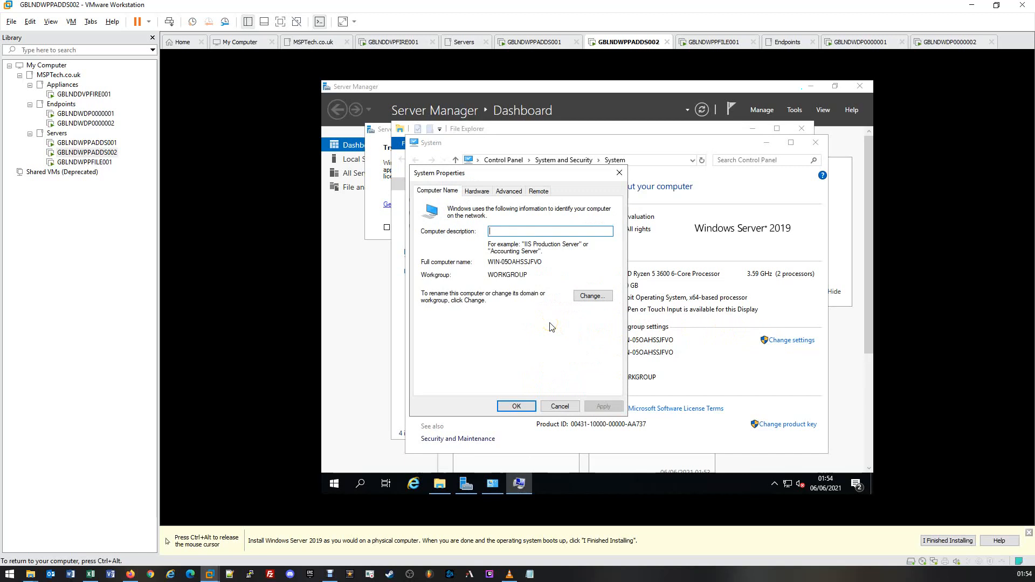
click(592, 297)
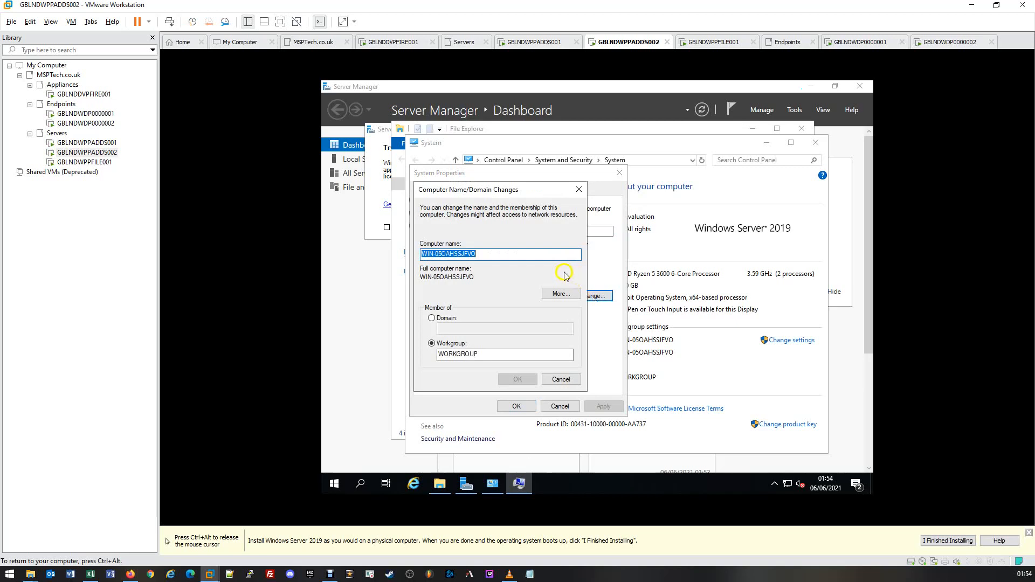
Step: Set the computer name to GBLNDWPPADDS002
click(519, 254)
drag(519, 253, 411, 254)
text(GB)
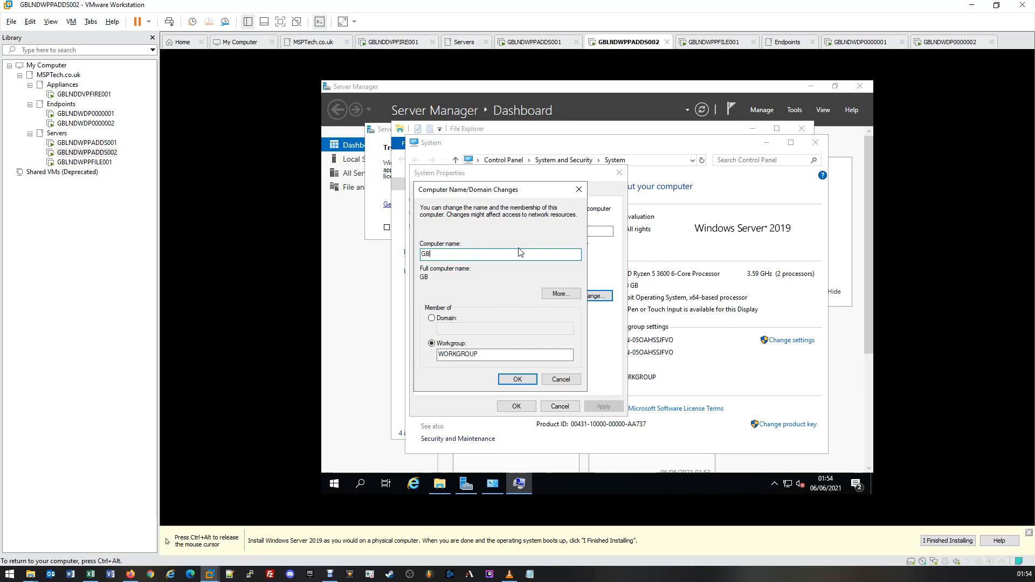
text(LNDWPPADDS002)
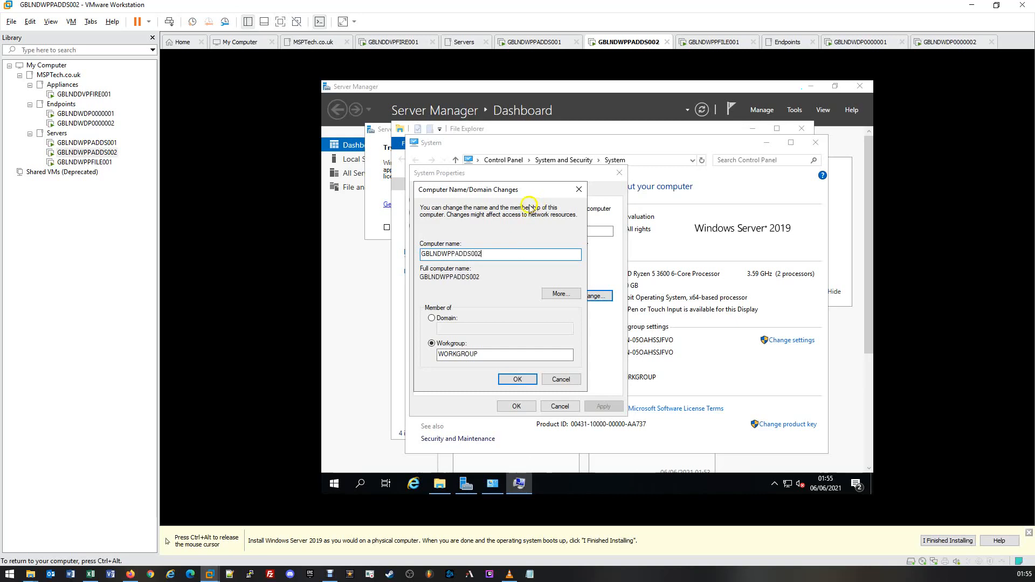
Step: Make the computer a member of the domain AD.MSPTech.co.uk and submit the name and domain changes
click(443, 319)
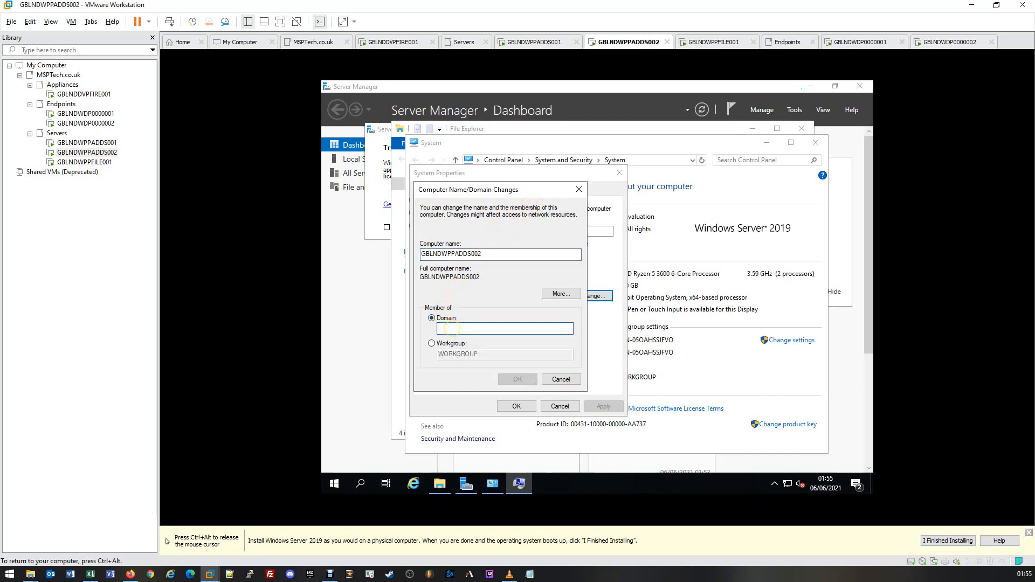
text(AD.MSPTech)
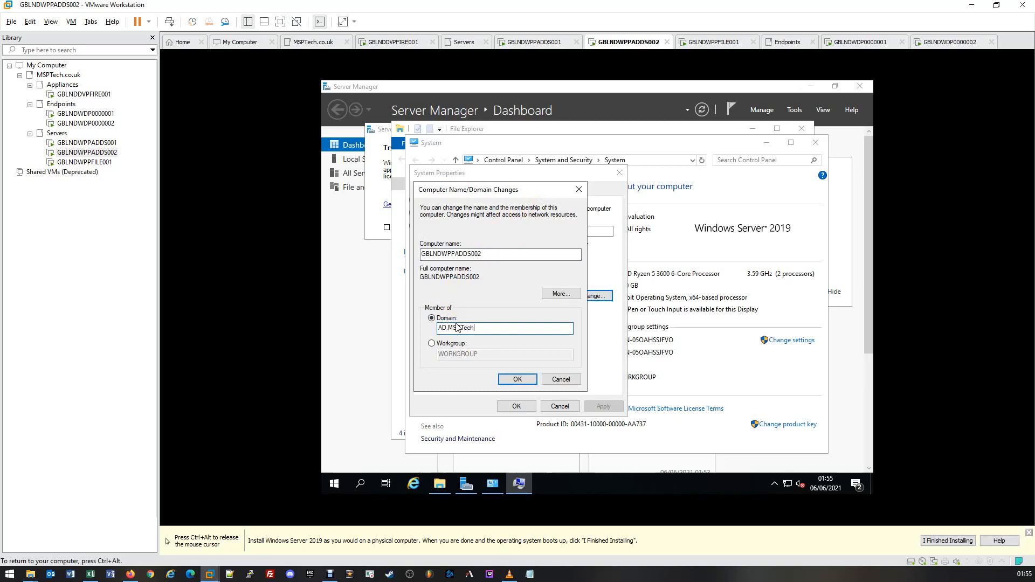
text(.co.uk)
click(524, 380)
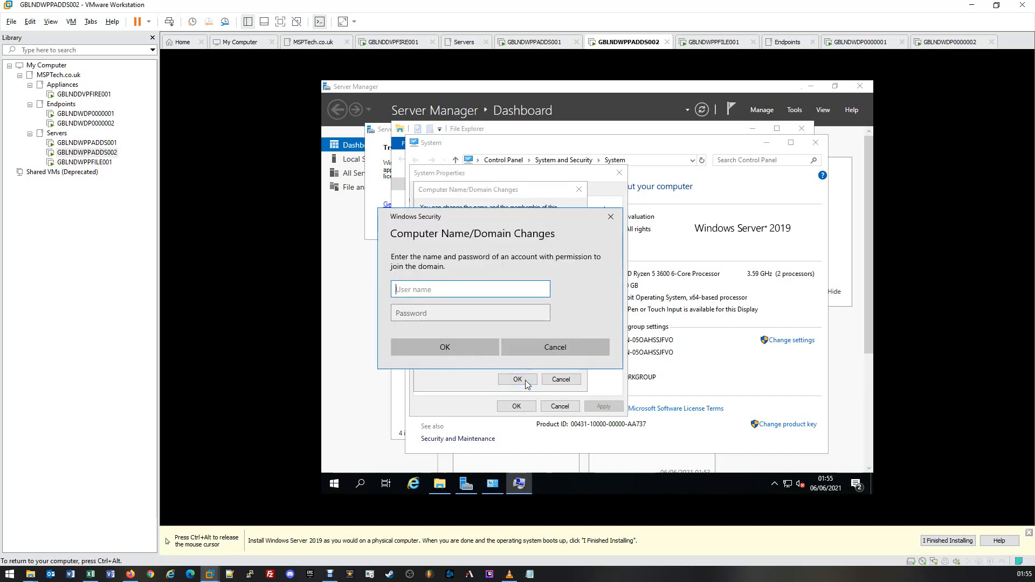
Step: Authorize the domain join with the user name Administrator and the account password
click(458, 290)
text(Administrator)
key(Tab)
text(*******)
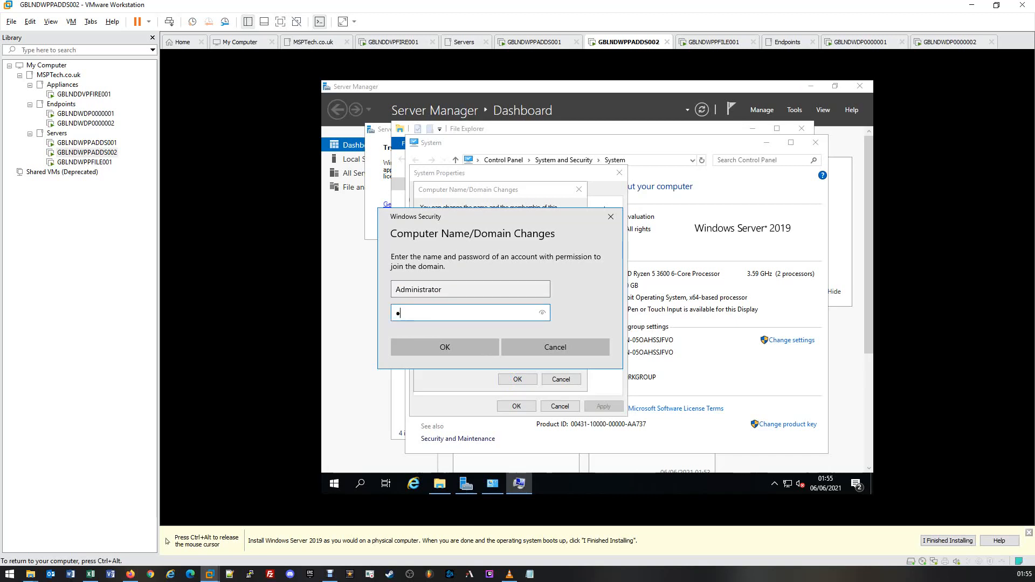
text(*******)
click(406, 347)
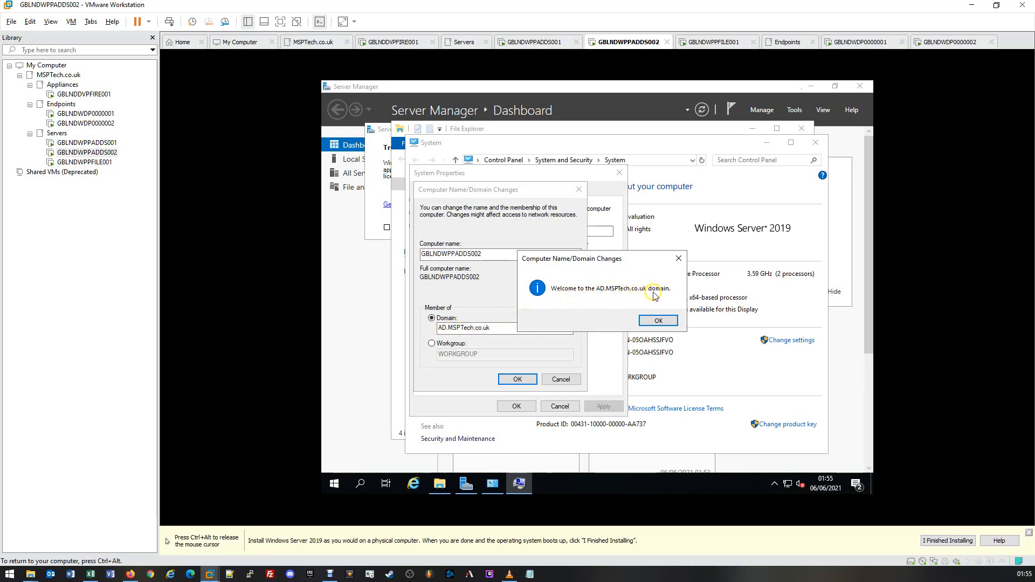
Step: Acknowledge the domain join notices, close System Properties and restart the server immediately
click(658, 321)
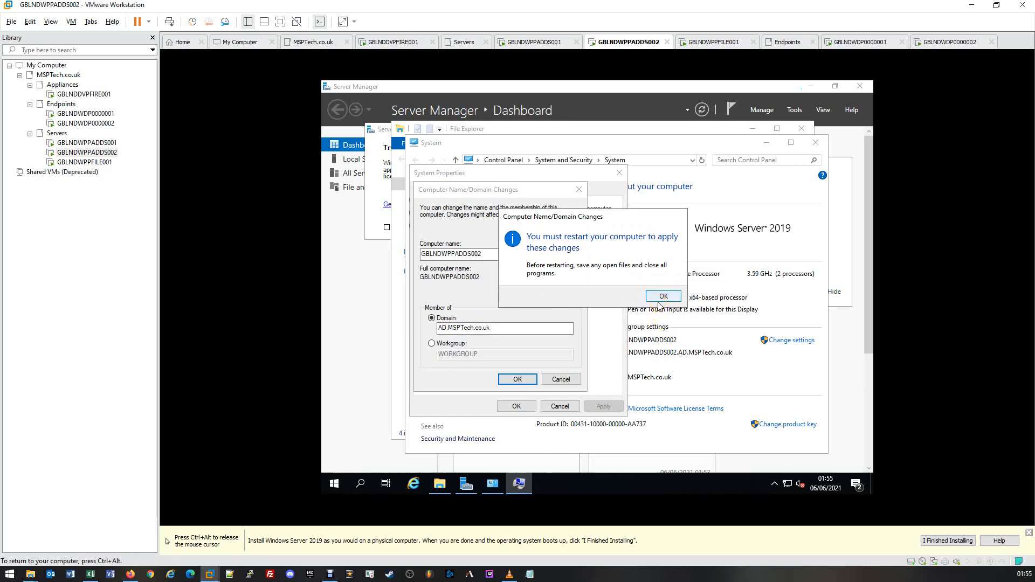
click(660, 299)
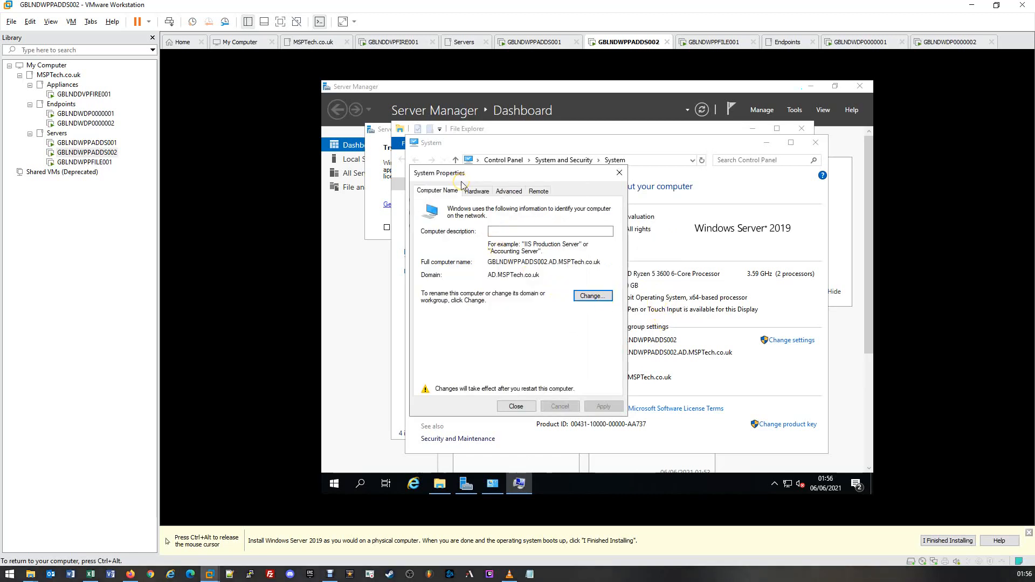
click(516, 407)
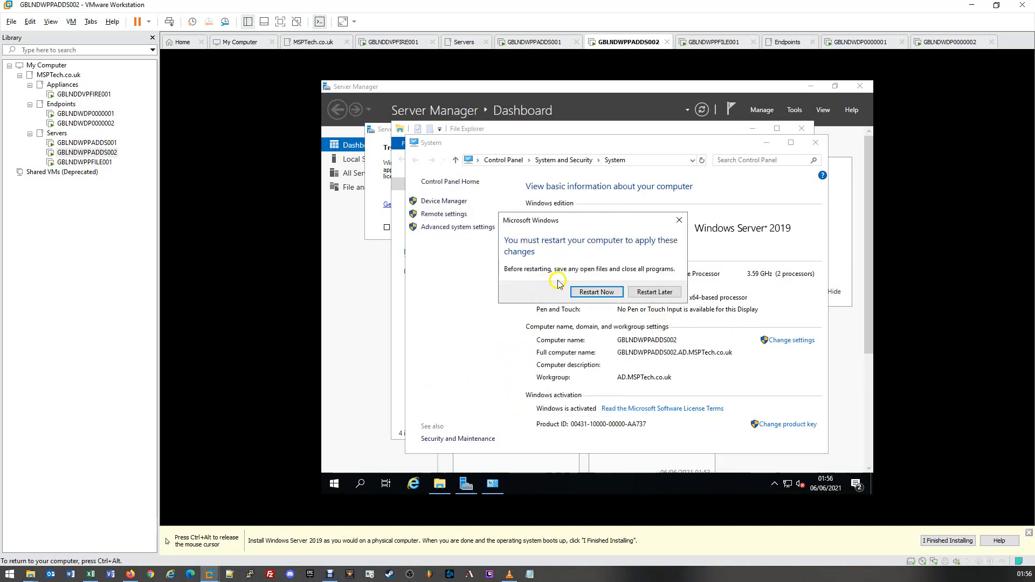
click(614, 293)
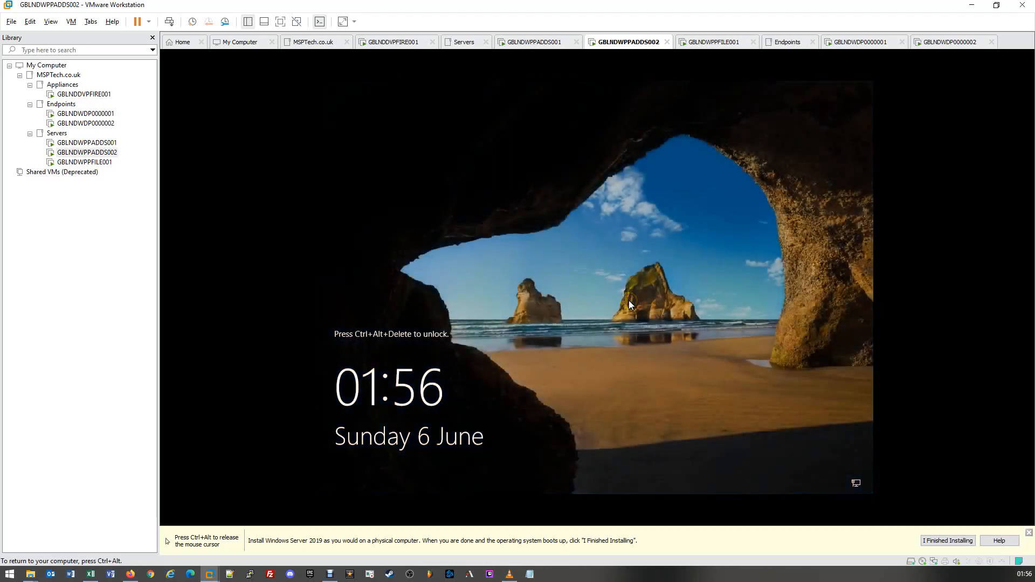
Step: Unlock the restarted server's lock screen and choose to sign in as Other user
key(ctrl+alt)
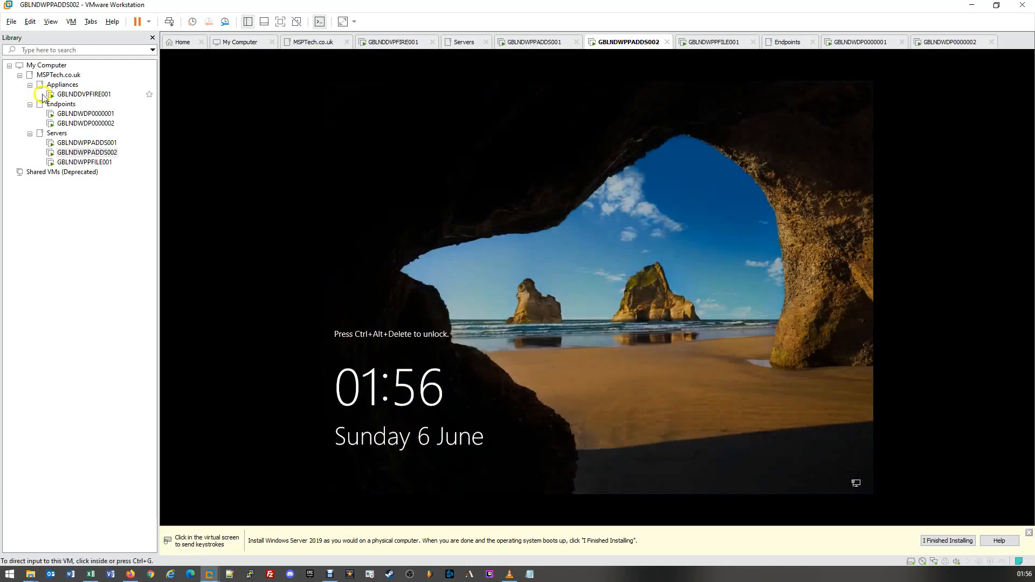
click(72, 21)
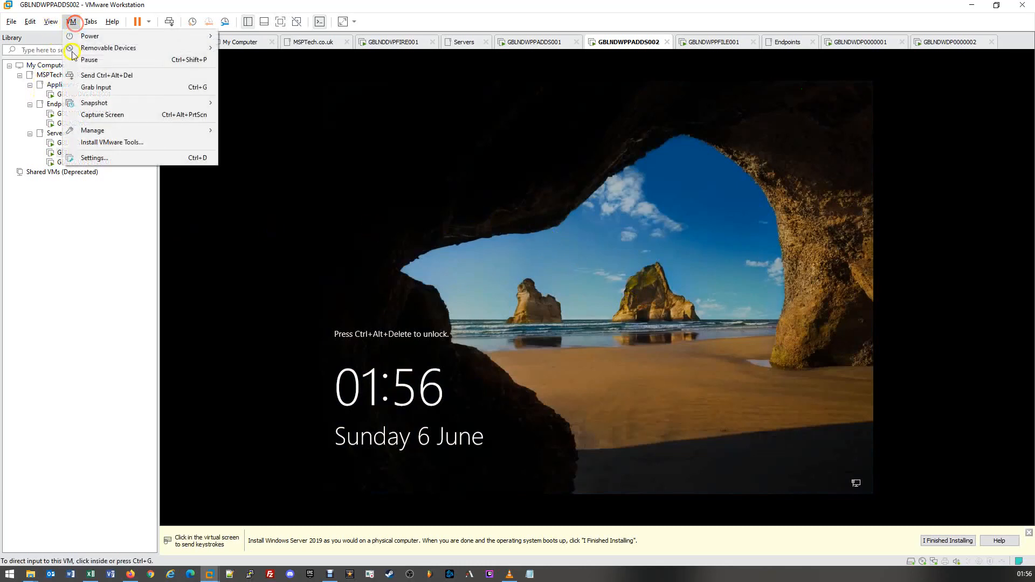
click(86, 75)
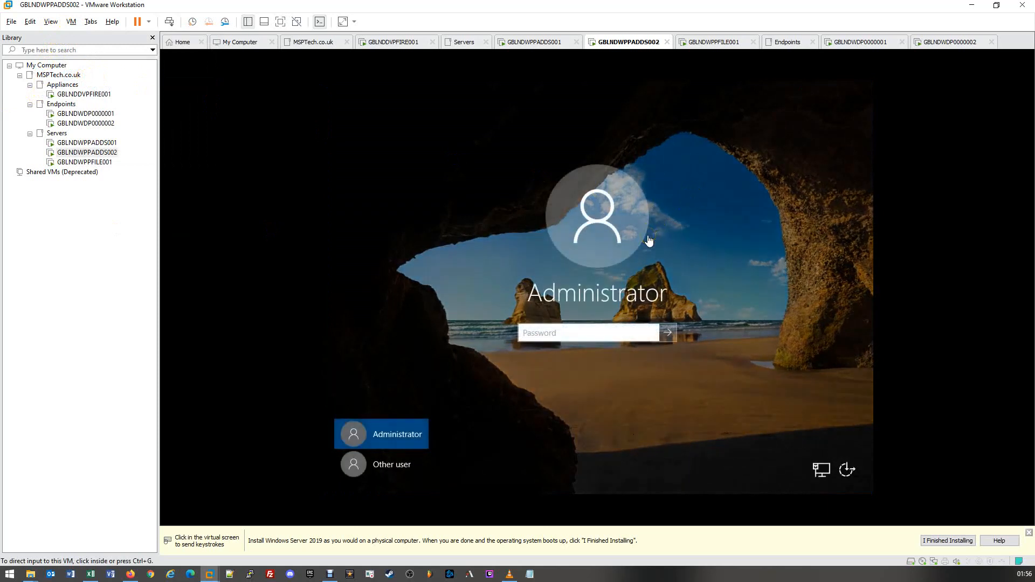
click(695, 293)
click(696, 293)
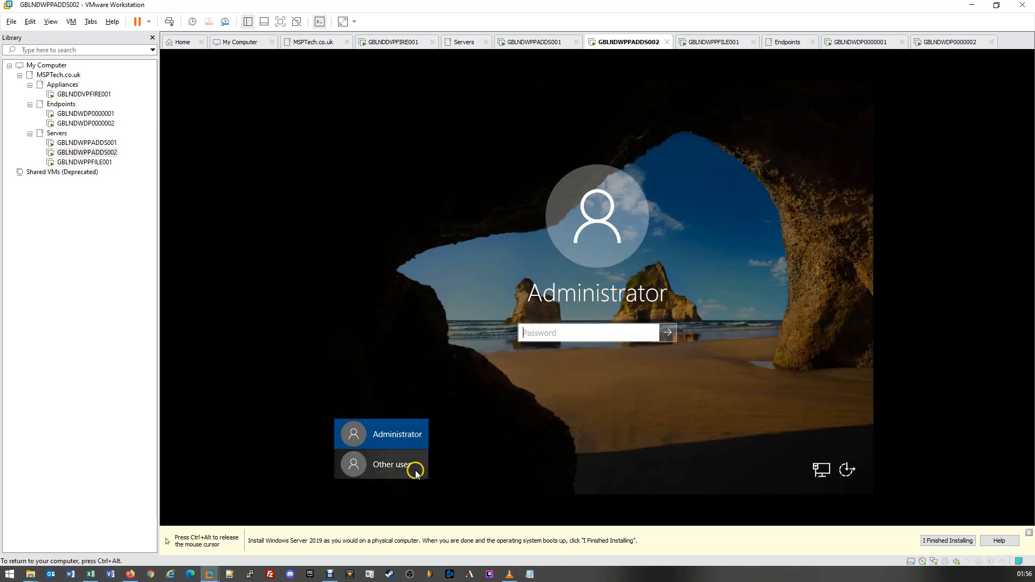
click(373, 468)
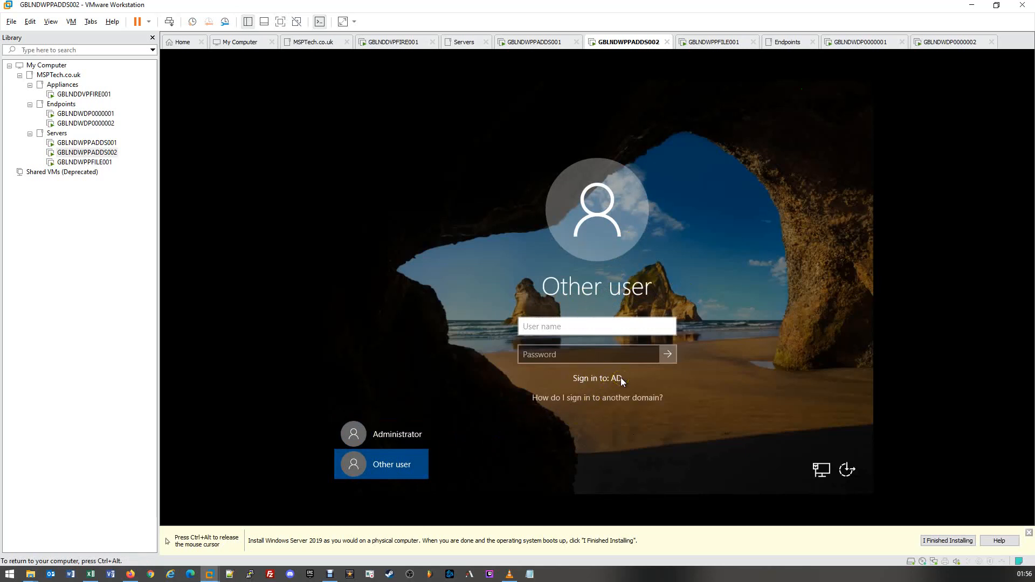
Step: Sign in to the domain as AD\Administrator with the account password
click(580, 330)
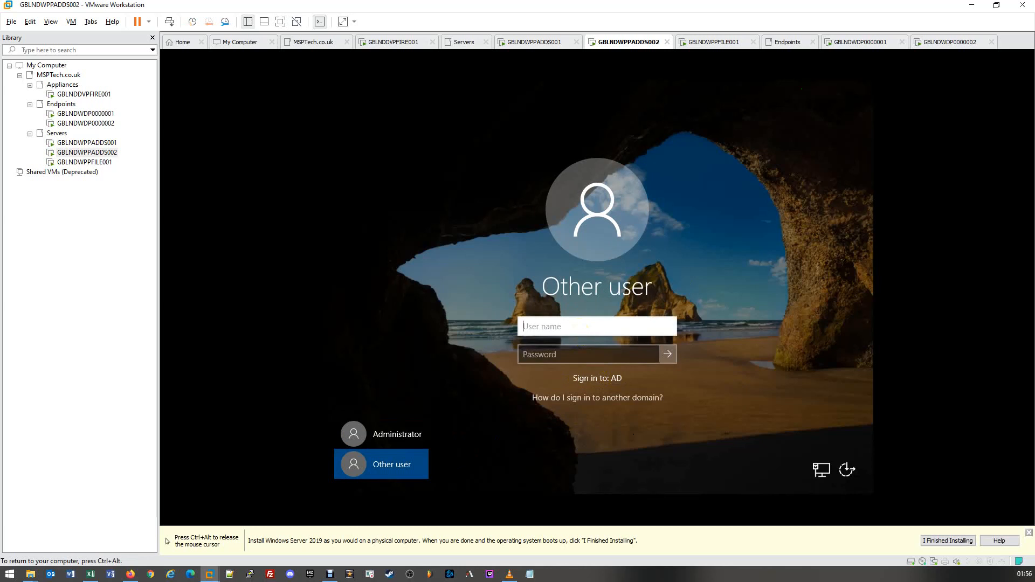
text(Administrator)
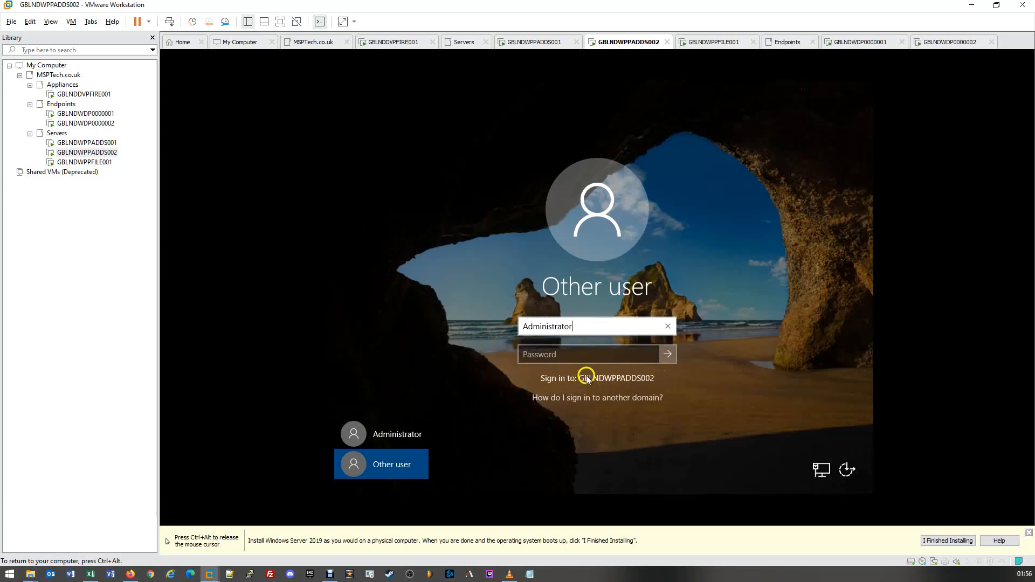
click(525, 329)
text(AD\)
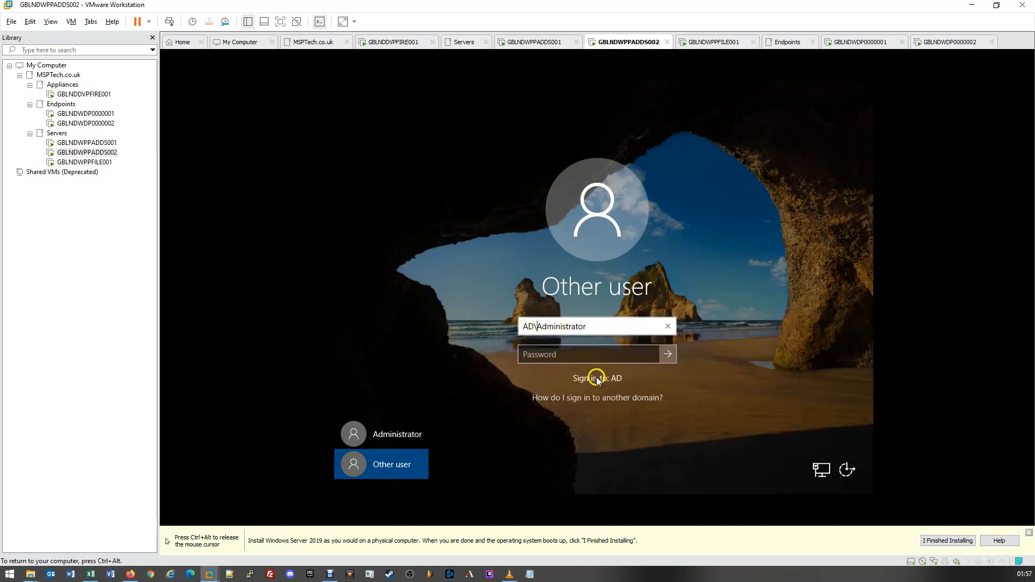
click(584, 354)
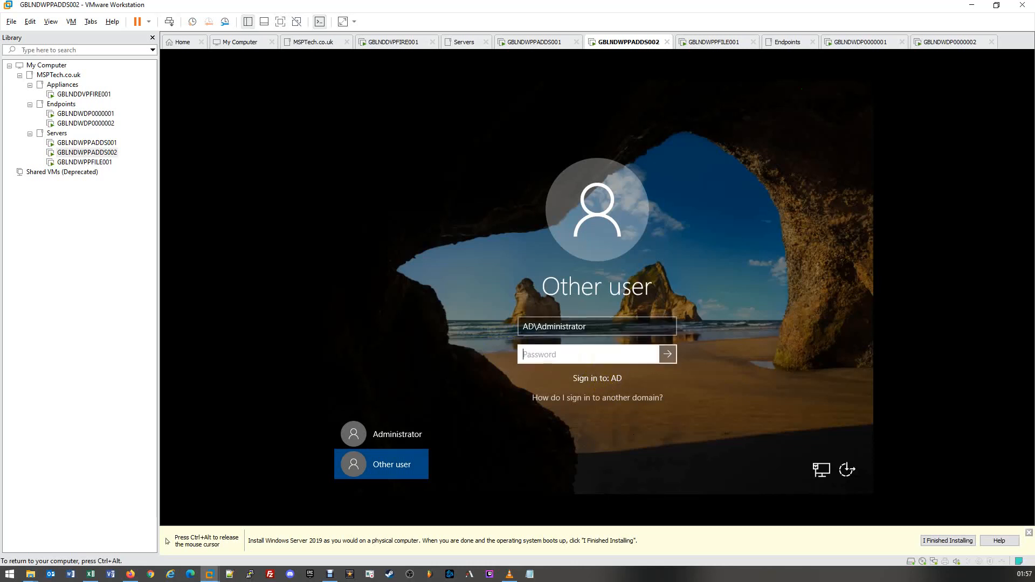
text(**************)
click(667, 354)
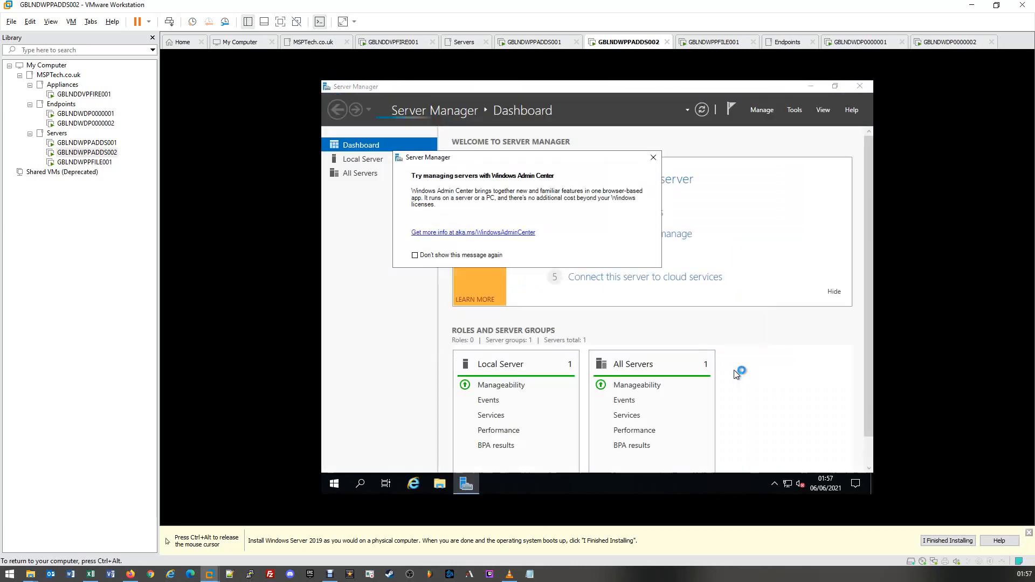
Step: Open the system properties of This PC to check the computer name and domain membership
click(734, 370)
click(738, 365)
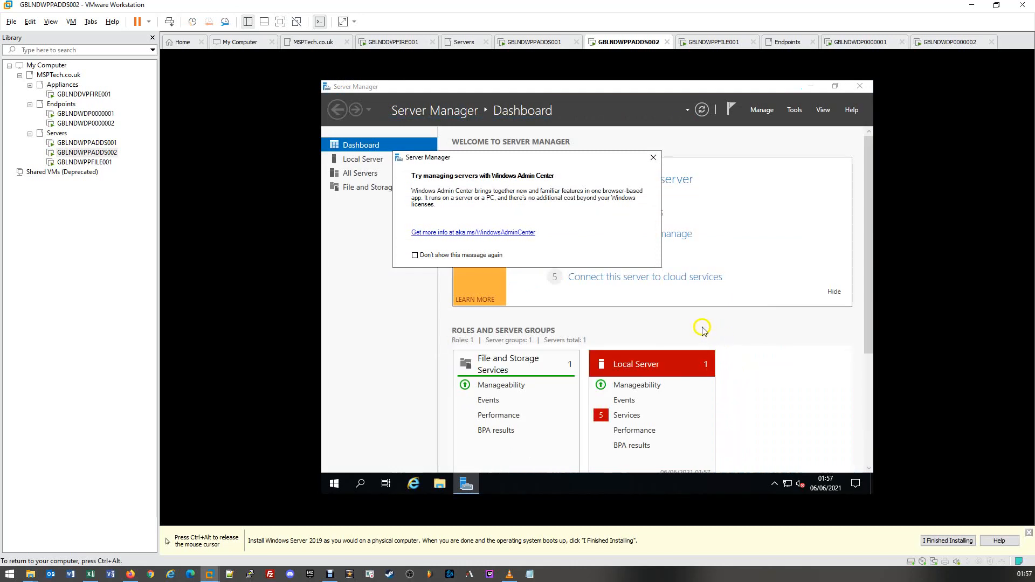
click(441, 484)
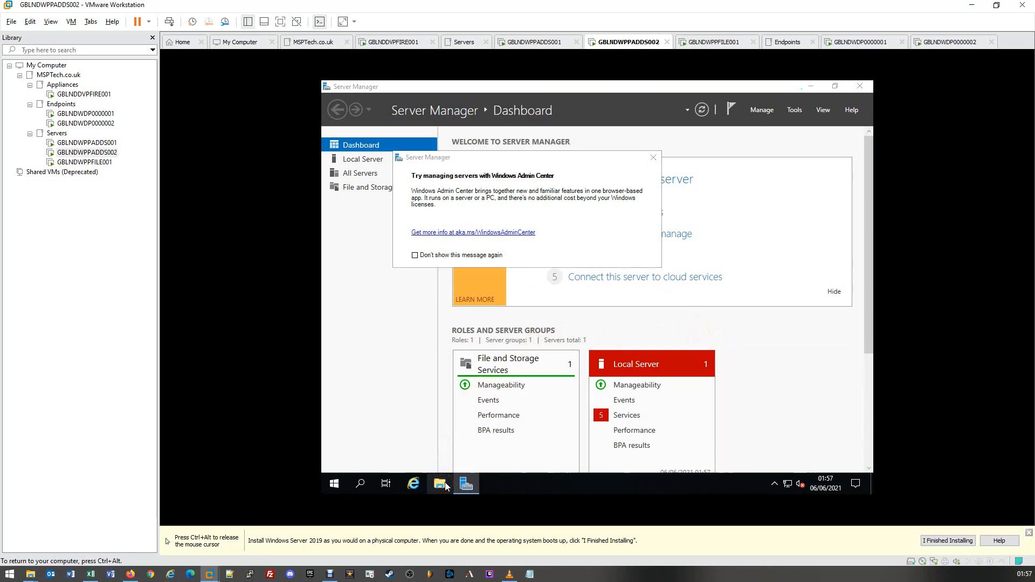
right_click(433, 255)
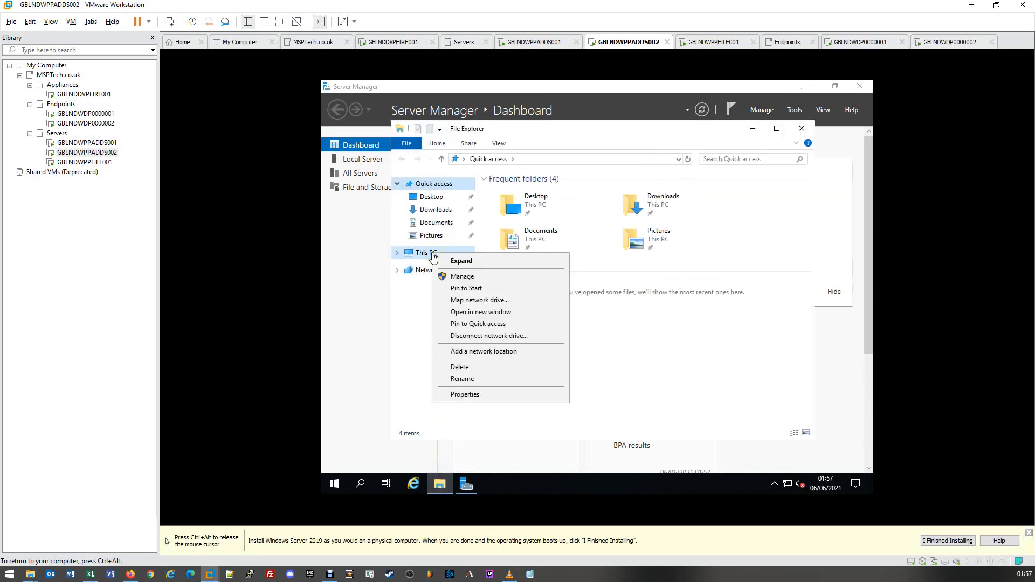
click(453, 395)
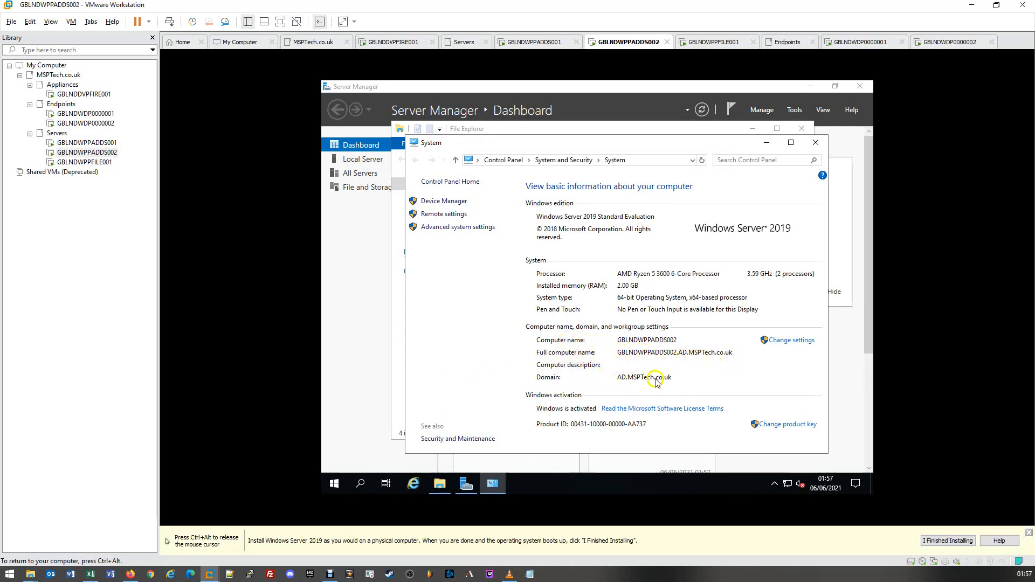
click(695, 381)
click(695, 381)
click(639, 343)
Step: Run ipconfig in an administrator Windows PowerShell to check the server's IPv4 address, subnet mask and default gateway
click(331, 489)
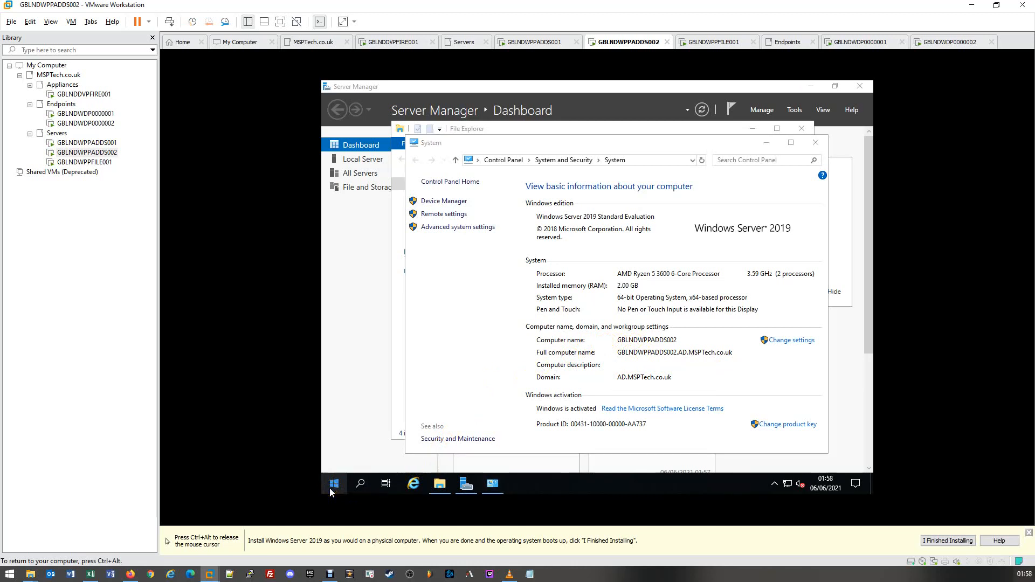
right_click(328, 487)
click(370, 348)
click(373, 328)
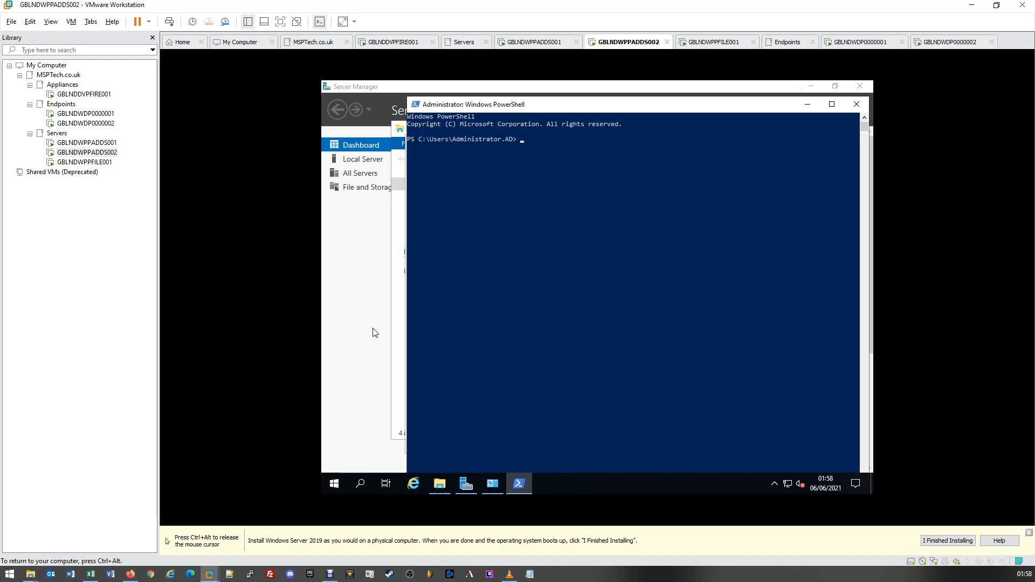
text(ipconfig)
key(Return)
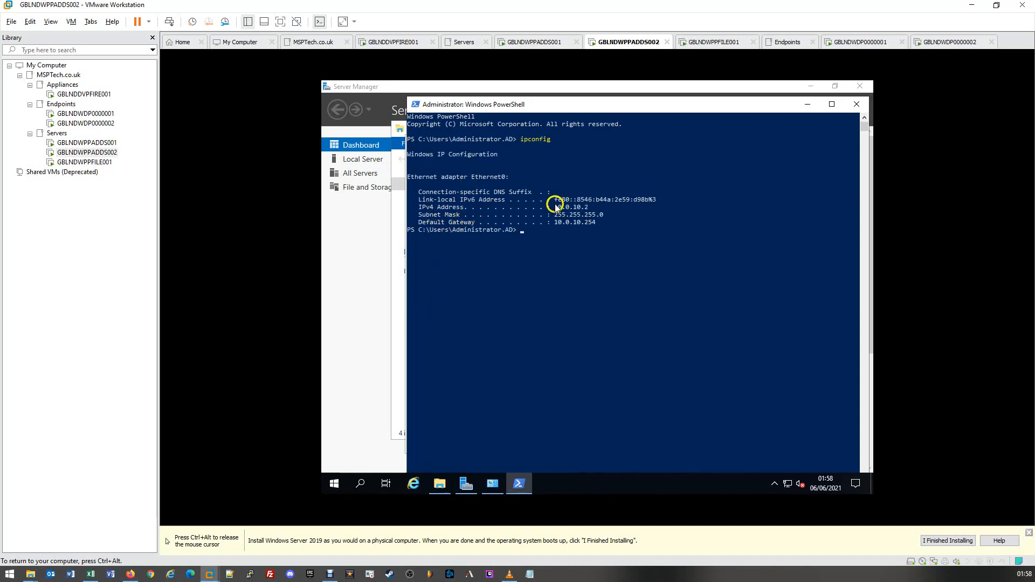
drag(555, 207, 591, 222)
click(557, 290)
Step: Run nslookup to check the default DNS server, and close the PowerShell, System and File Explorer windows
text(nslookup)
key(Return)
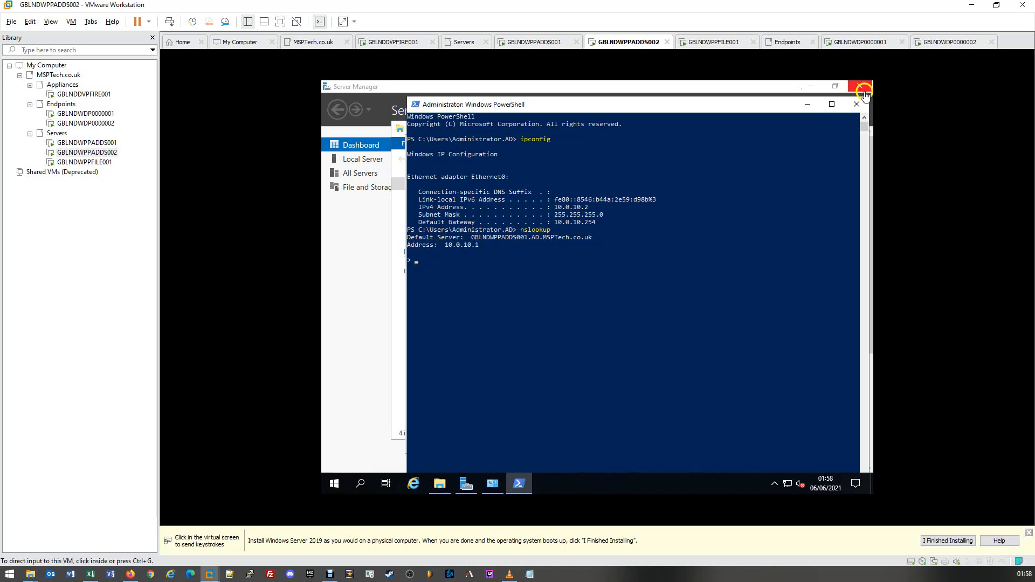
click(856, 104)
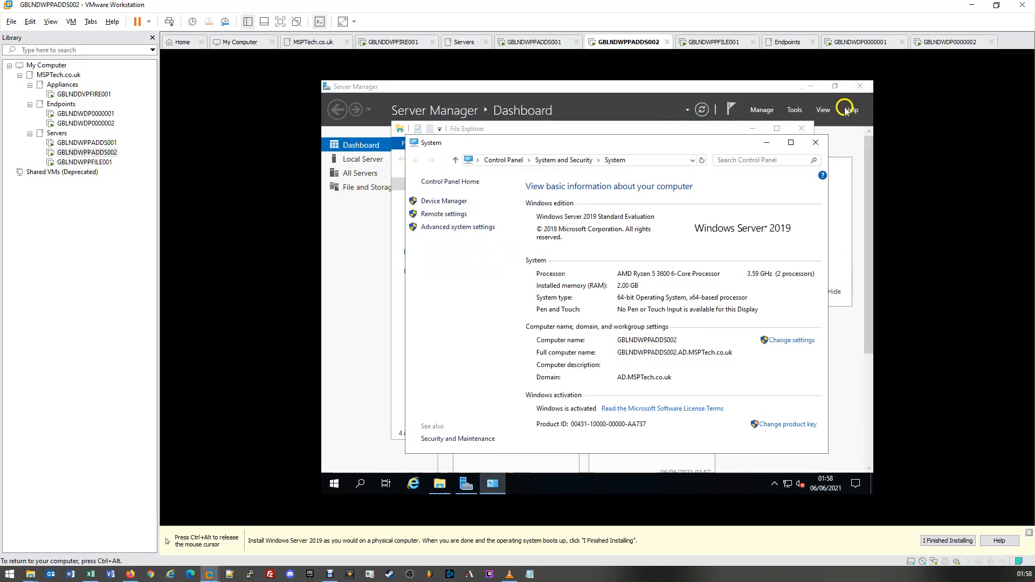
click(813, 142)
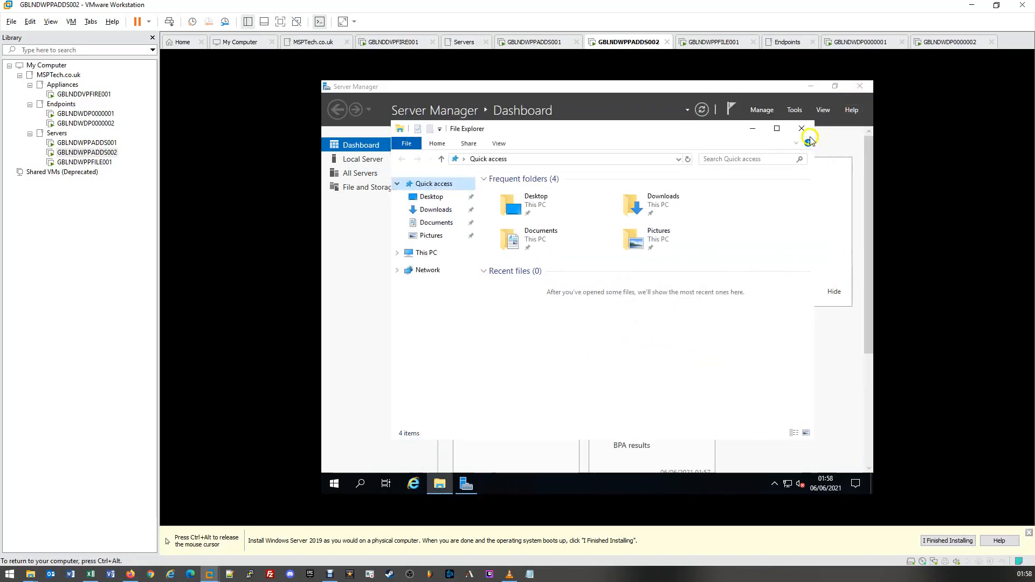
click(808, 133)
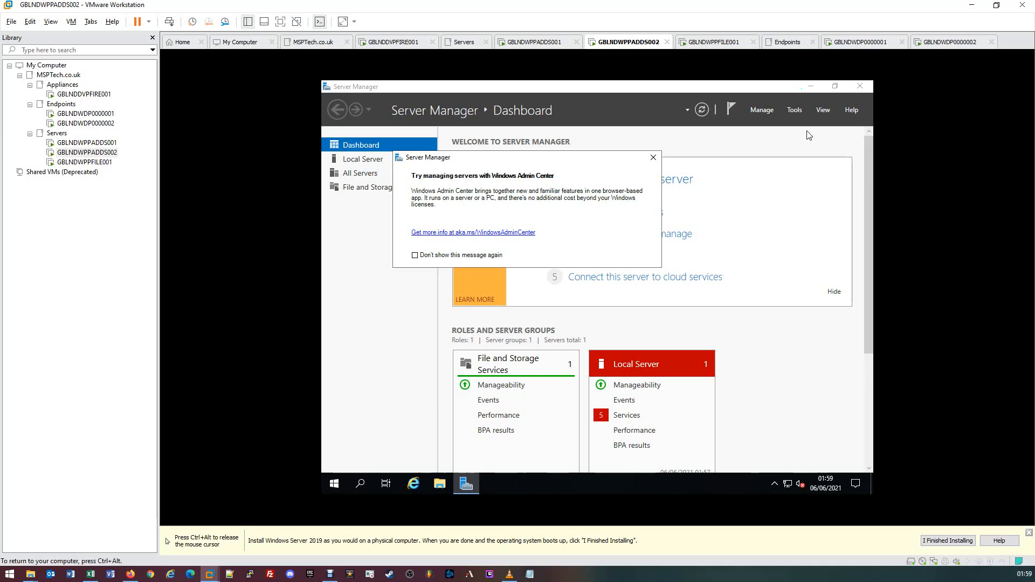
key(ctrl+alt)
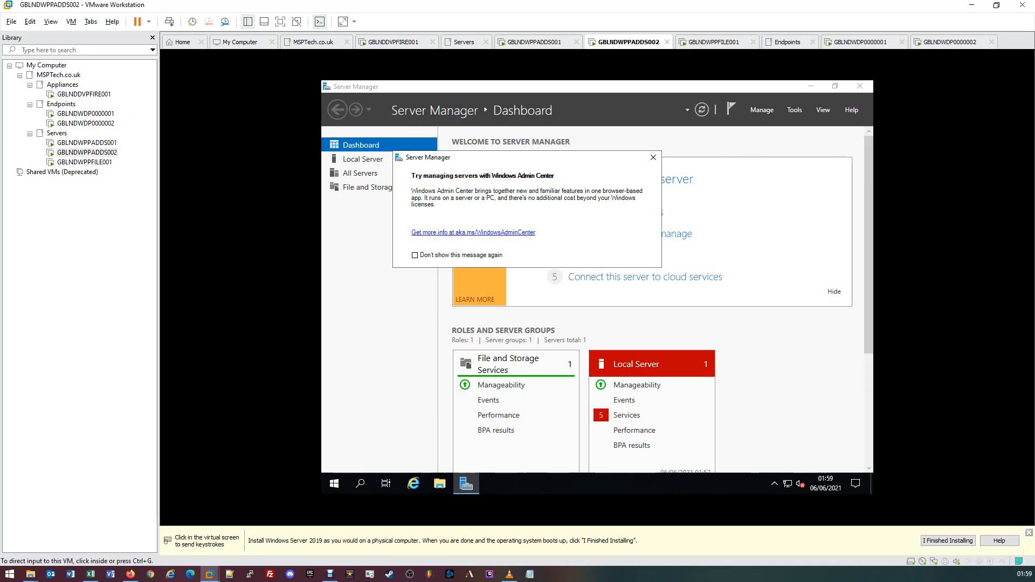